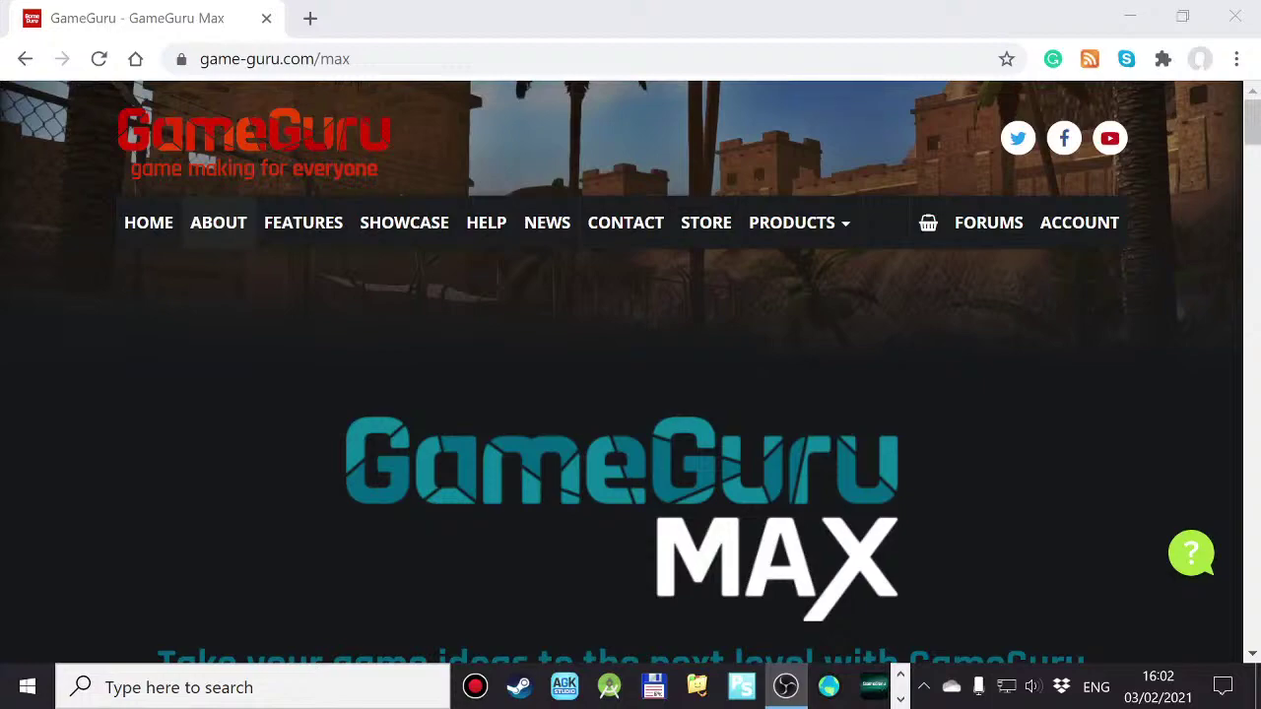
- Switch to Jasc Paint Shop Pro and view the open images coldwar1.jpg through coldwar5.jpg in order
click(904, 678)
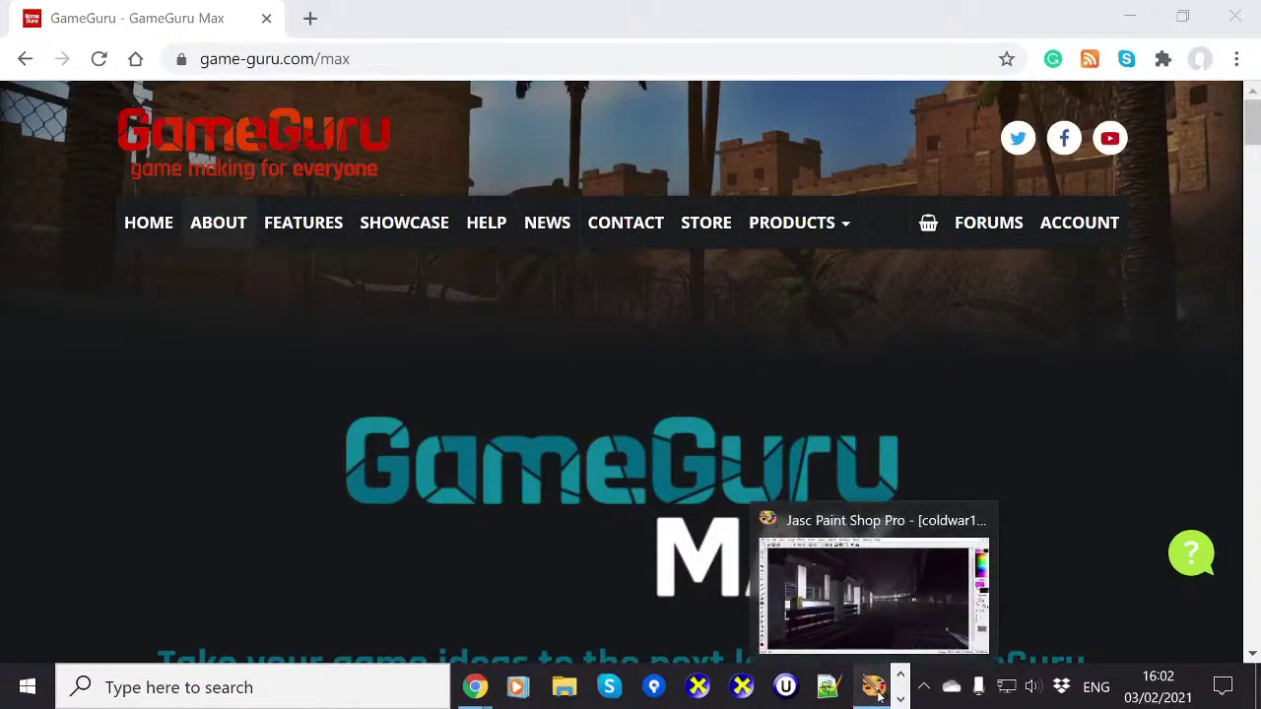
click(875, 688)
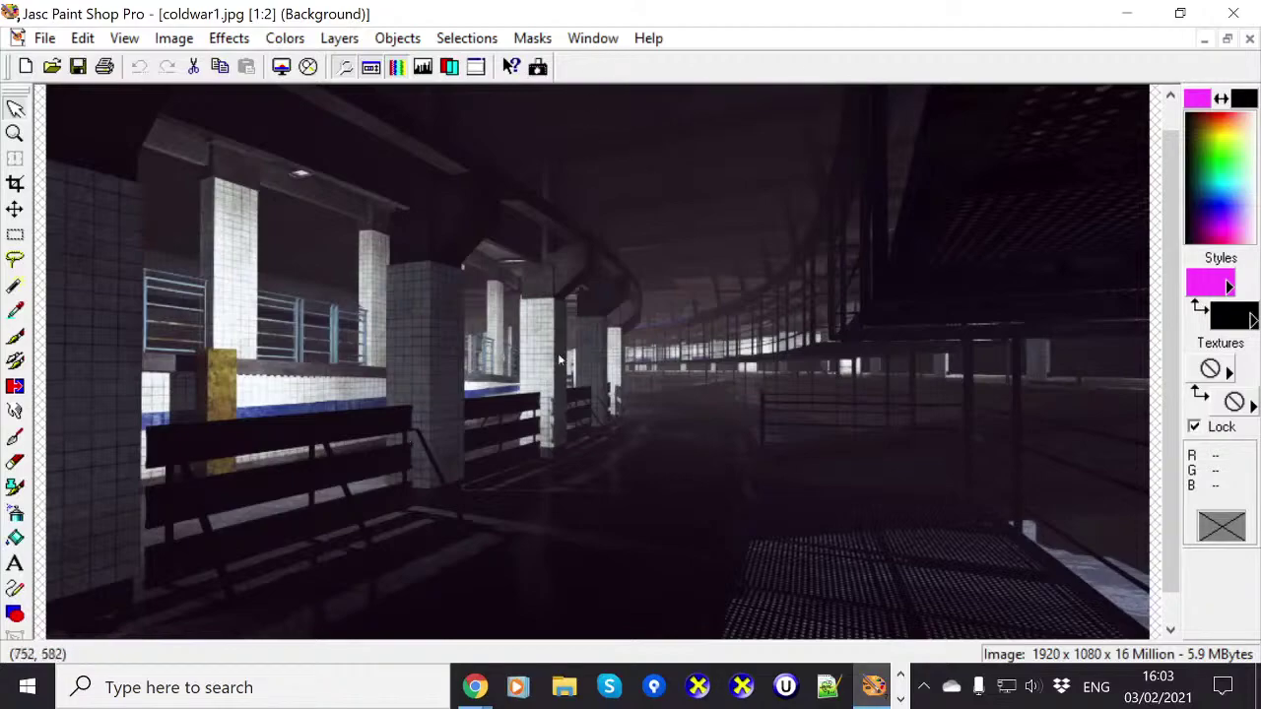
click(592, 37)
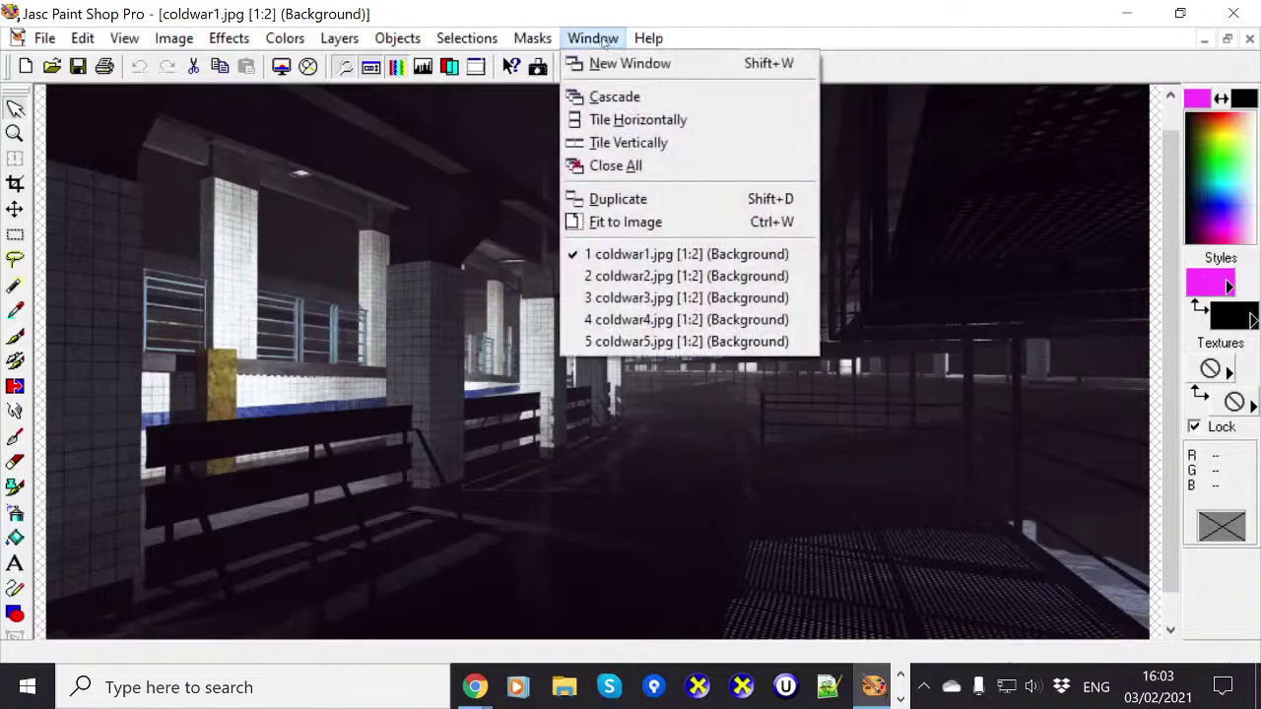
click(648, 280)
click(592, 38)
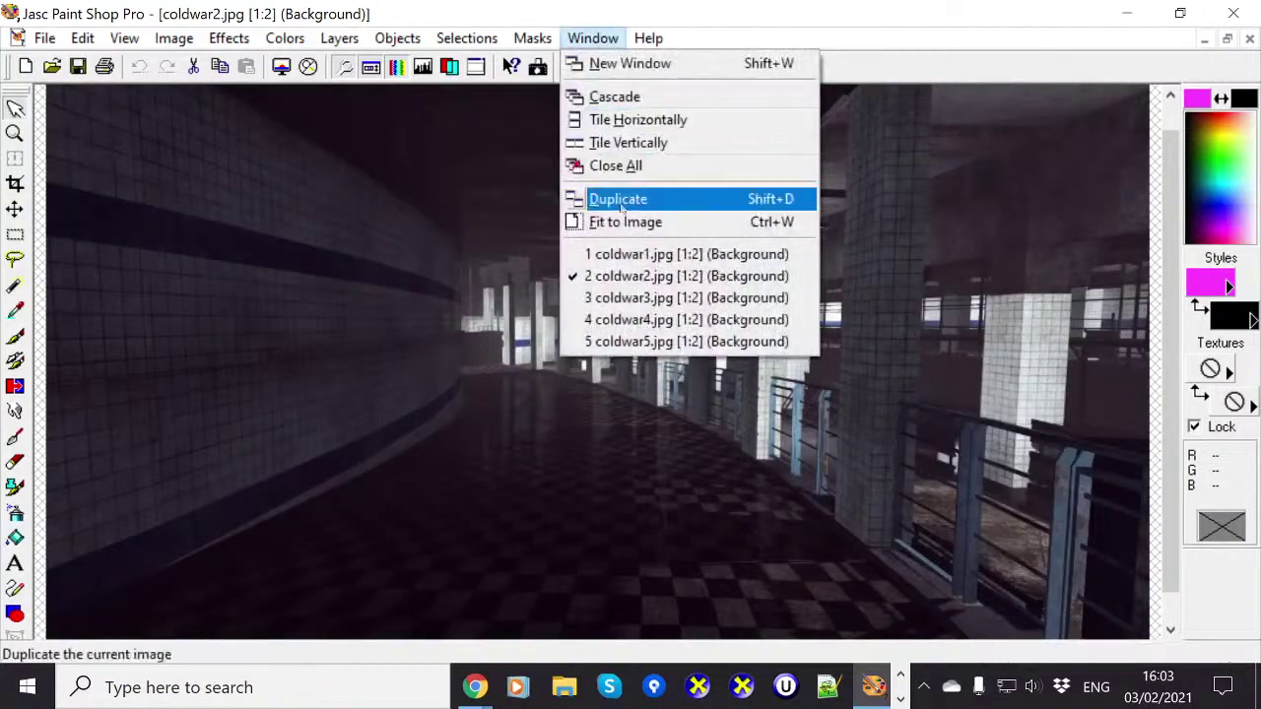
click(640, 295)
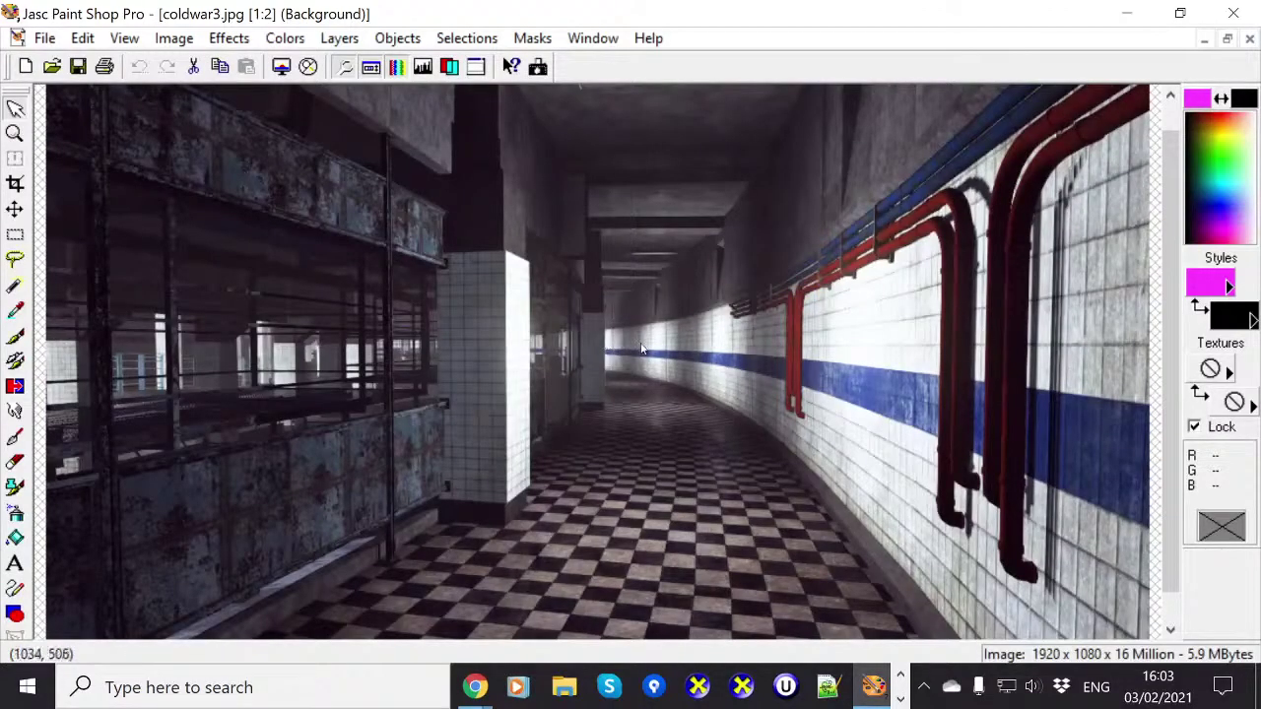
click(594, 38)
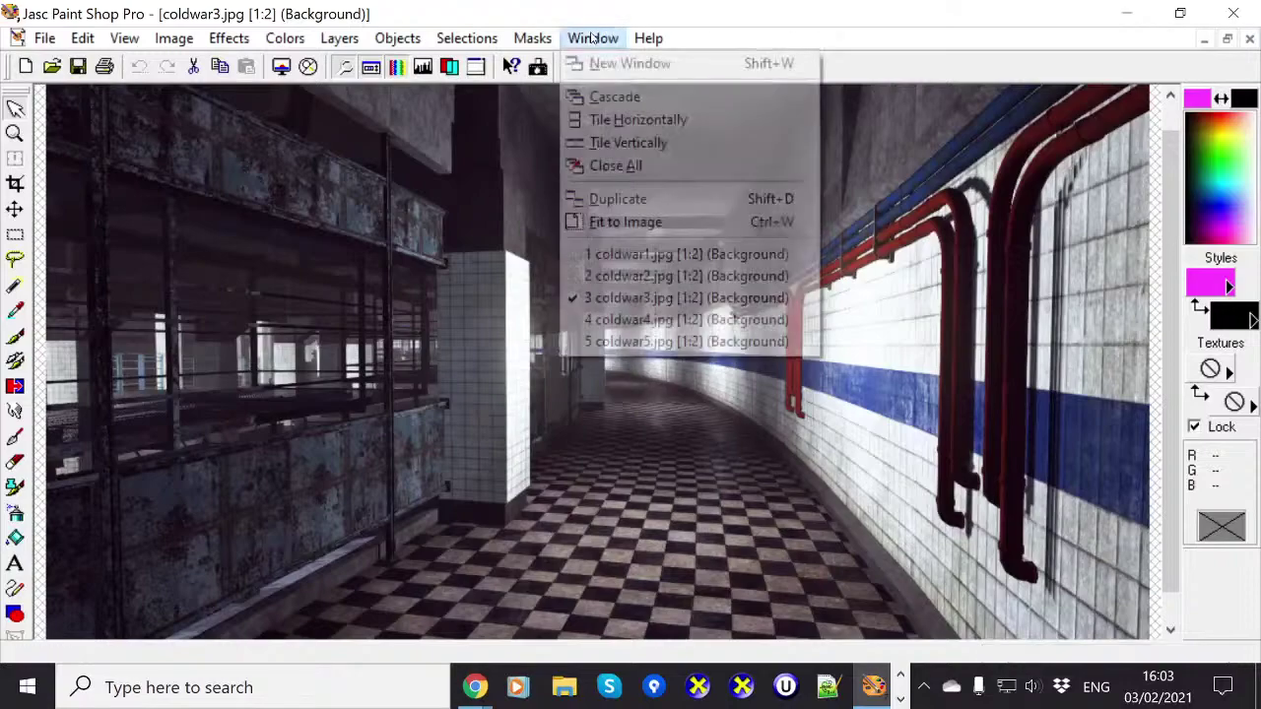
click(651, 325)
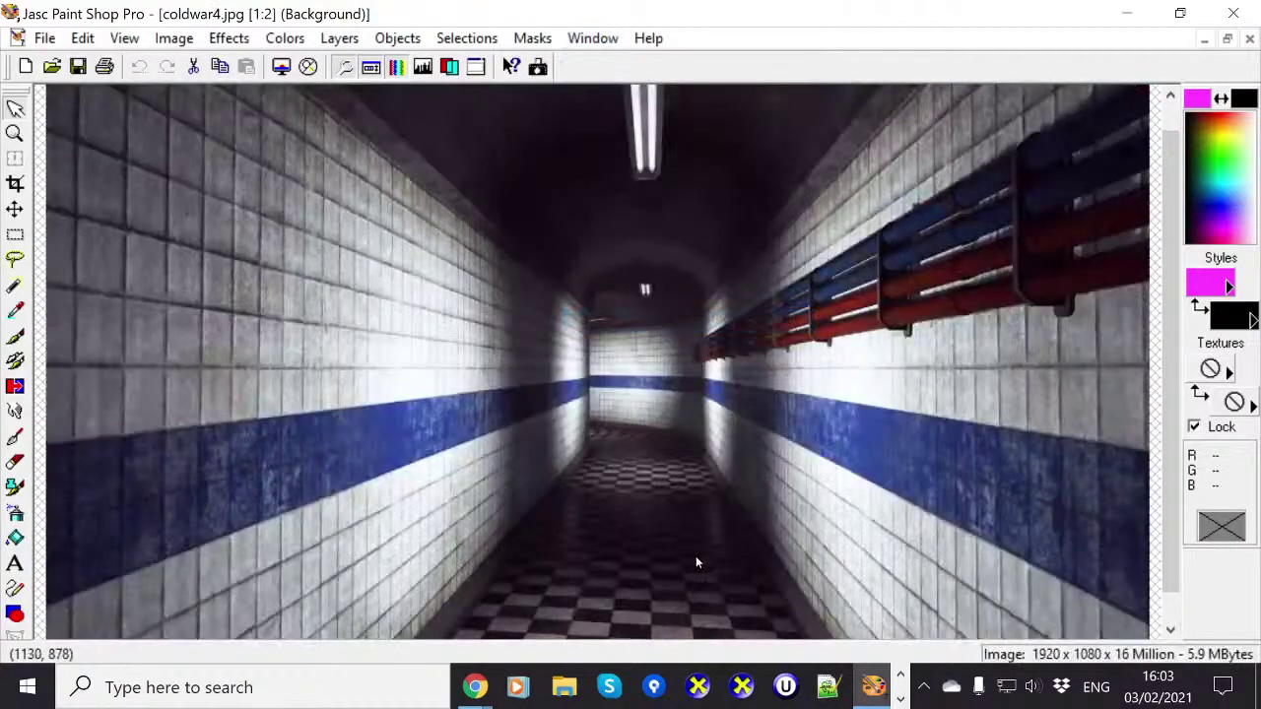
click(592, 38)
click(638, 345)
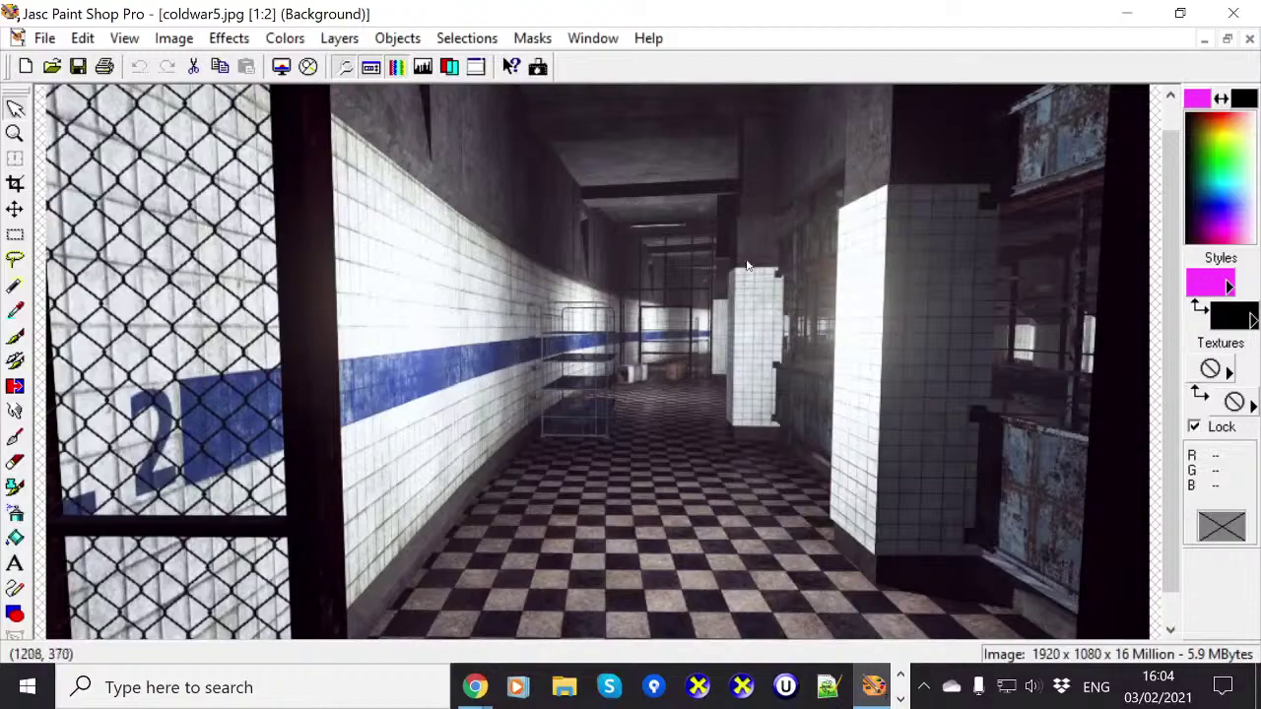
- Minimize the open windows, launch GameGuru MAX from the desktop, decline the update and enter the level editor
click(1128, 22)
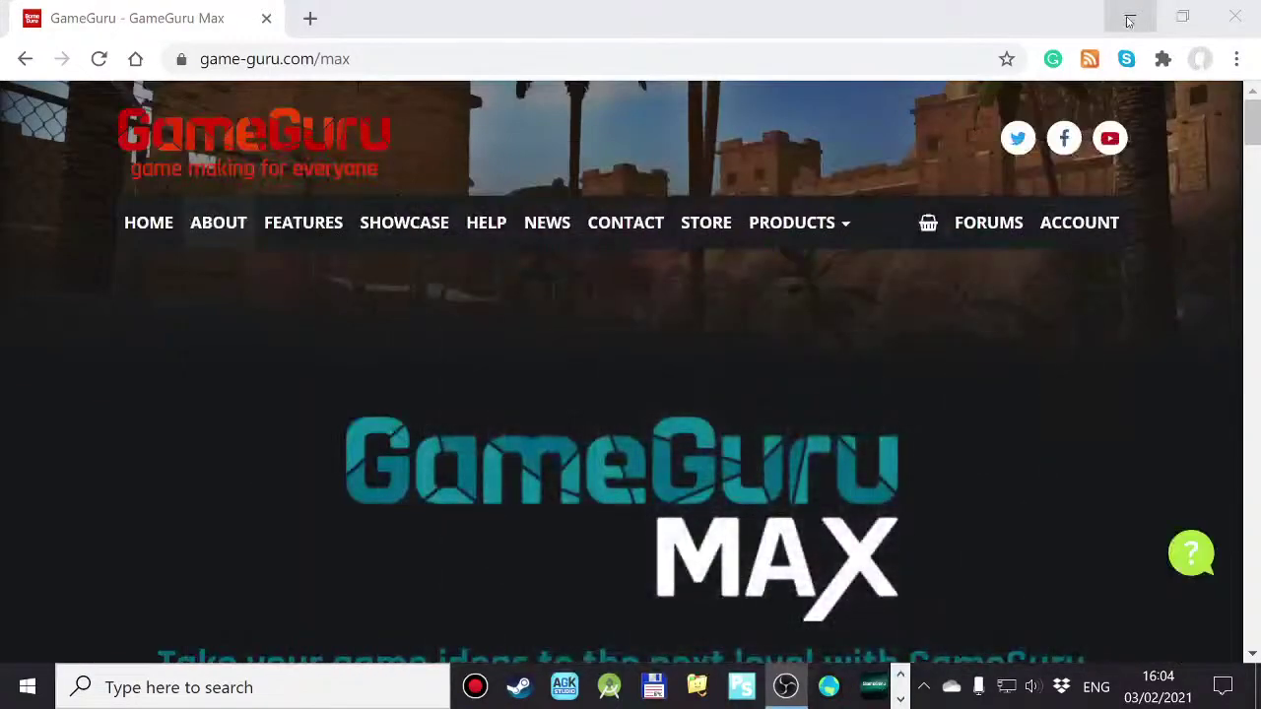
click(1128, 14)
double_click(1027, 517)
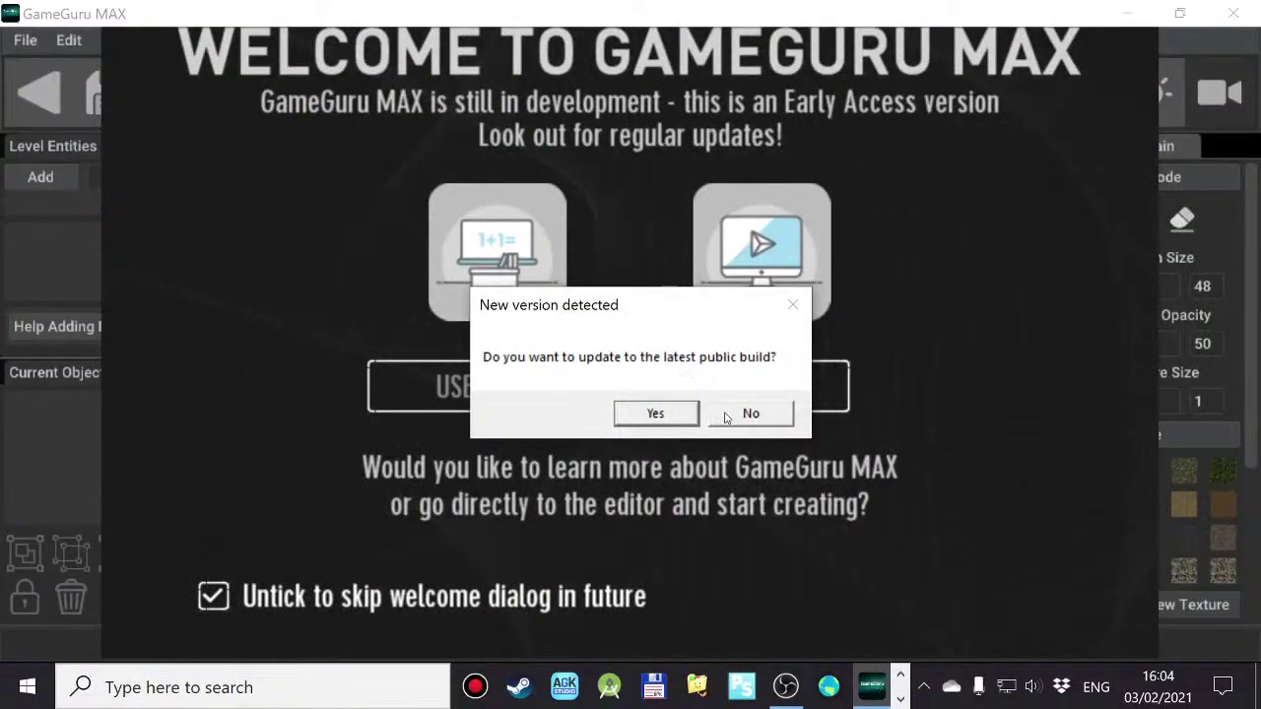
click(727, 414)
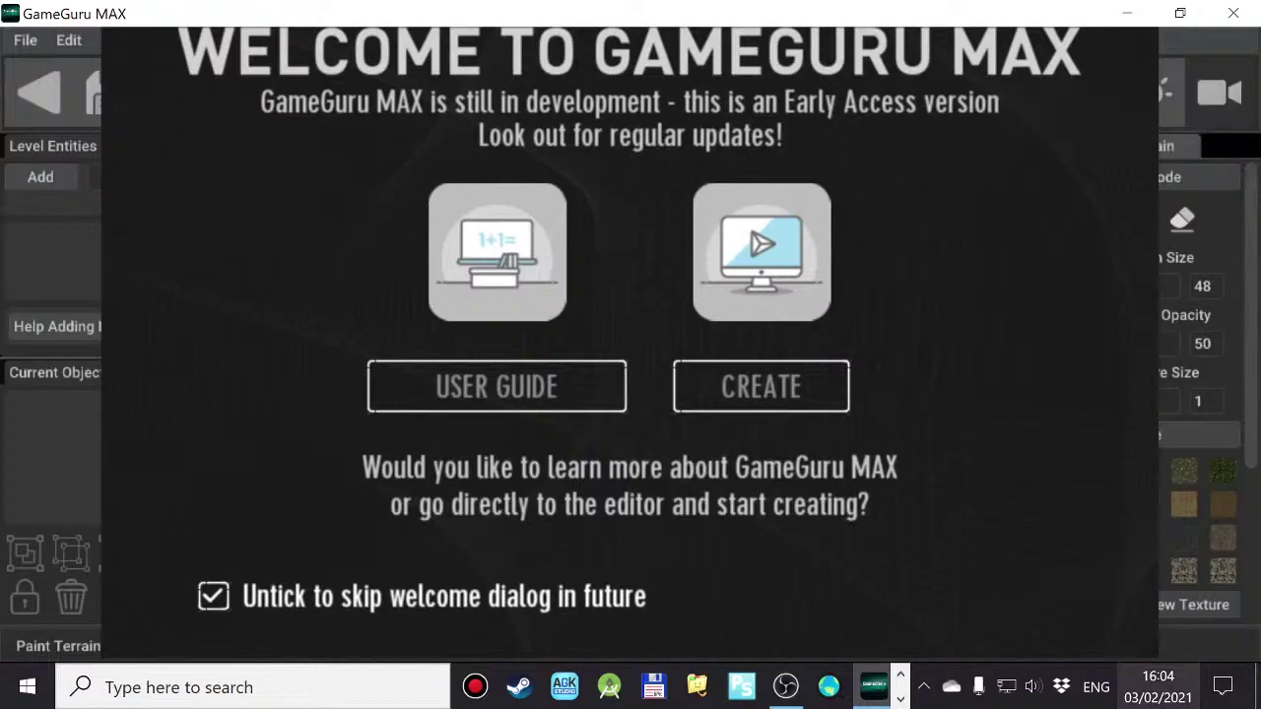
click(798, 391)
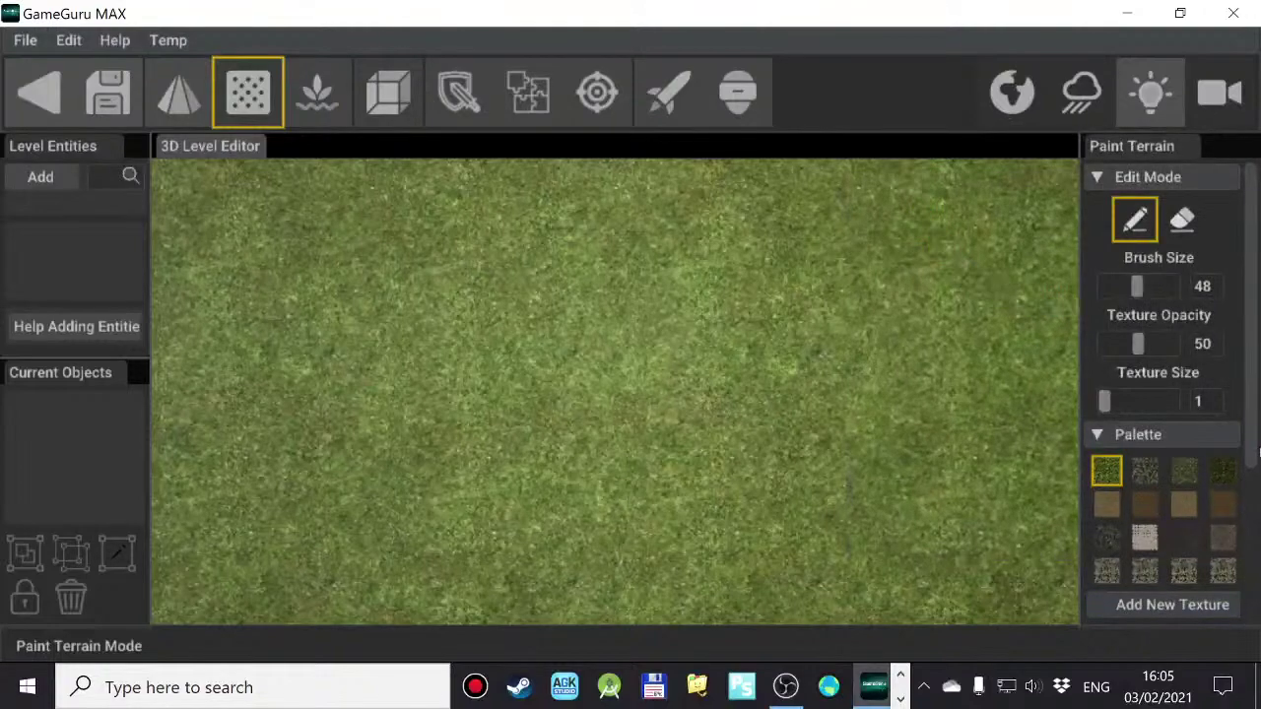
- Examine the Paint Terrain and Sculpt Terrain settings, including the texture palette, brush shapes, tutorial sections and keyboard shortcuts
scroll(1246, 569, down, 3)
scroll(1247, 569, down, 1)
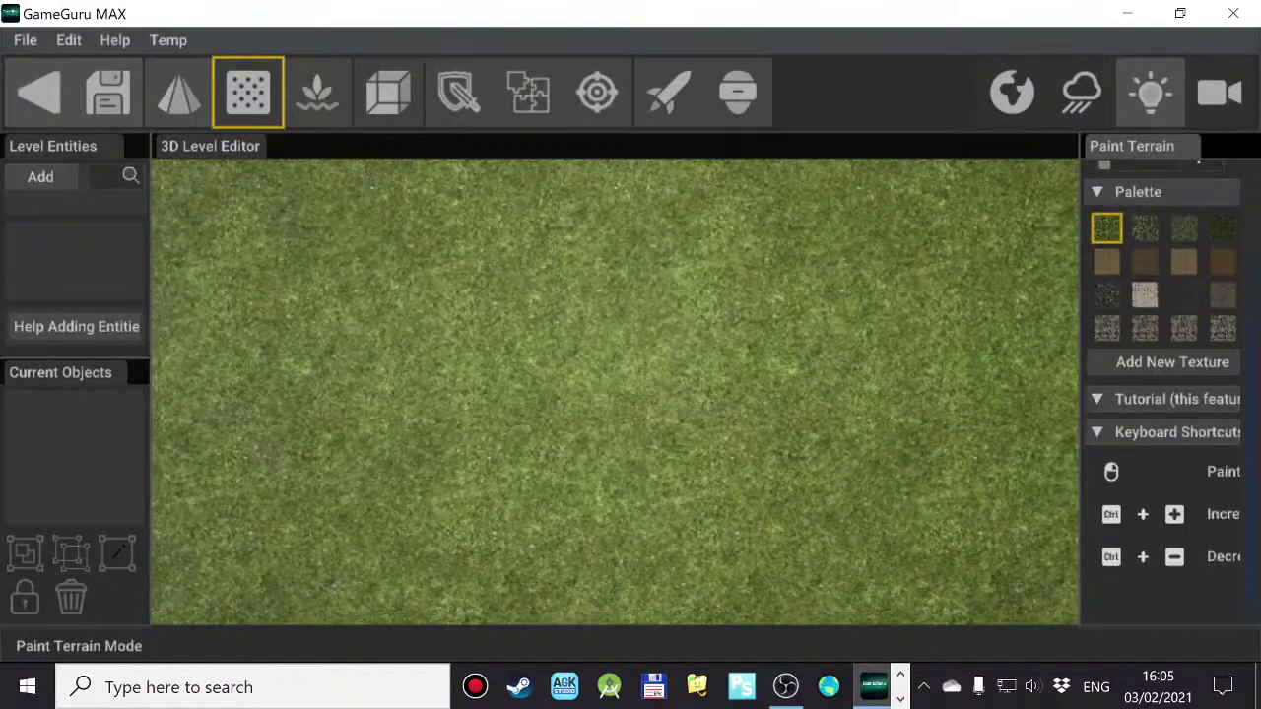
scroll(1246, 569, up, 5)
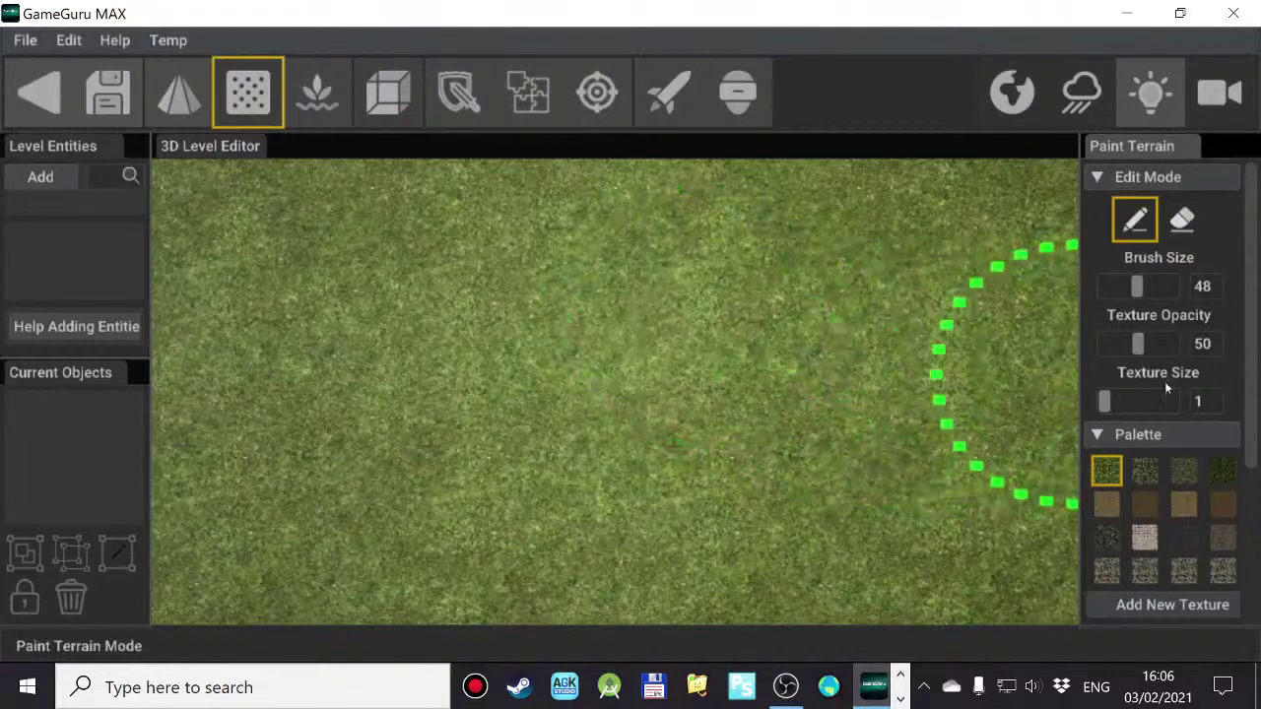
scroll(1241, 385, down, 5)
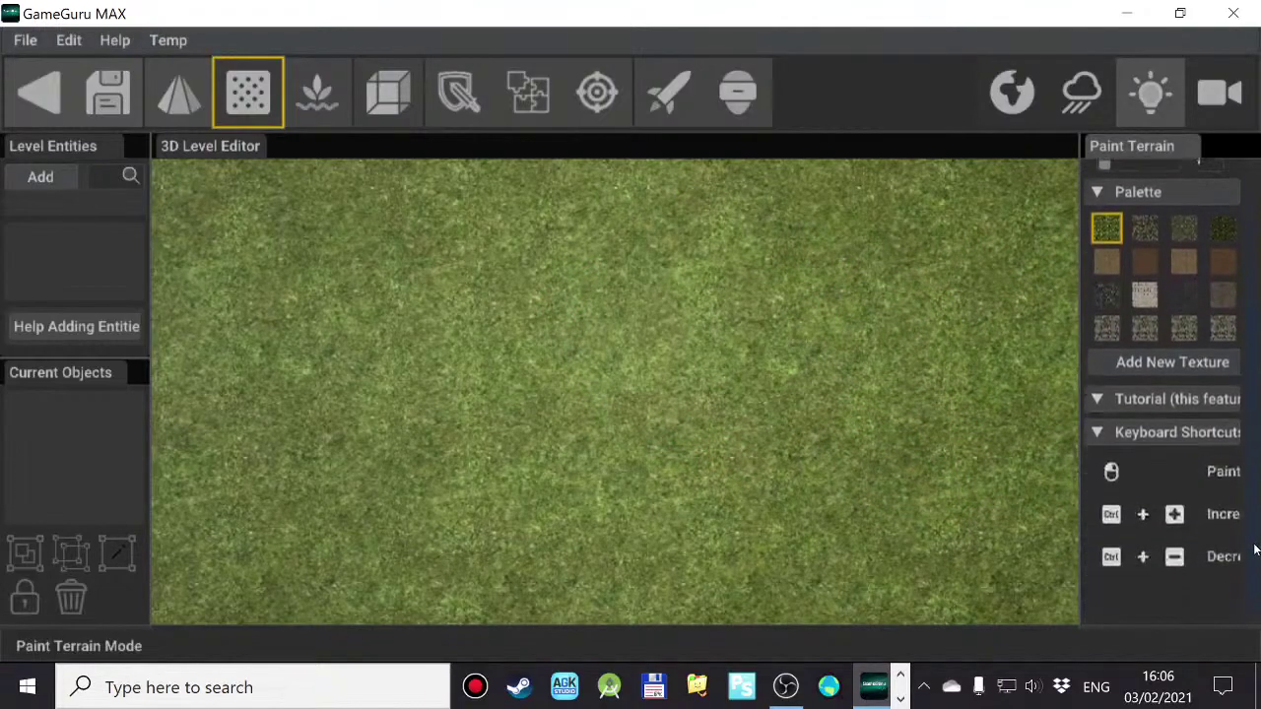
click(178, 92)
scroll(1153, 520, down, 5)
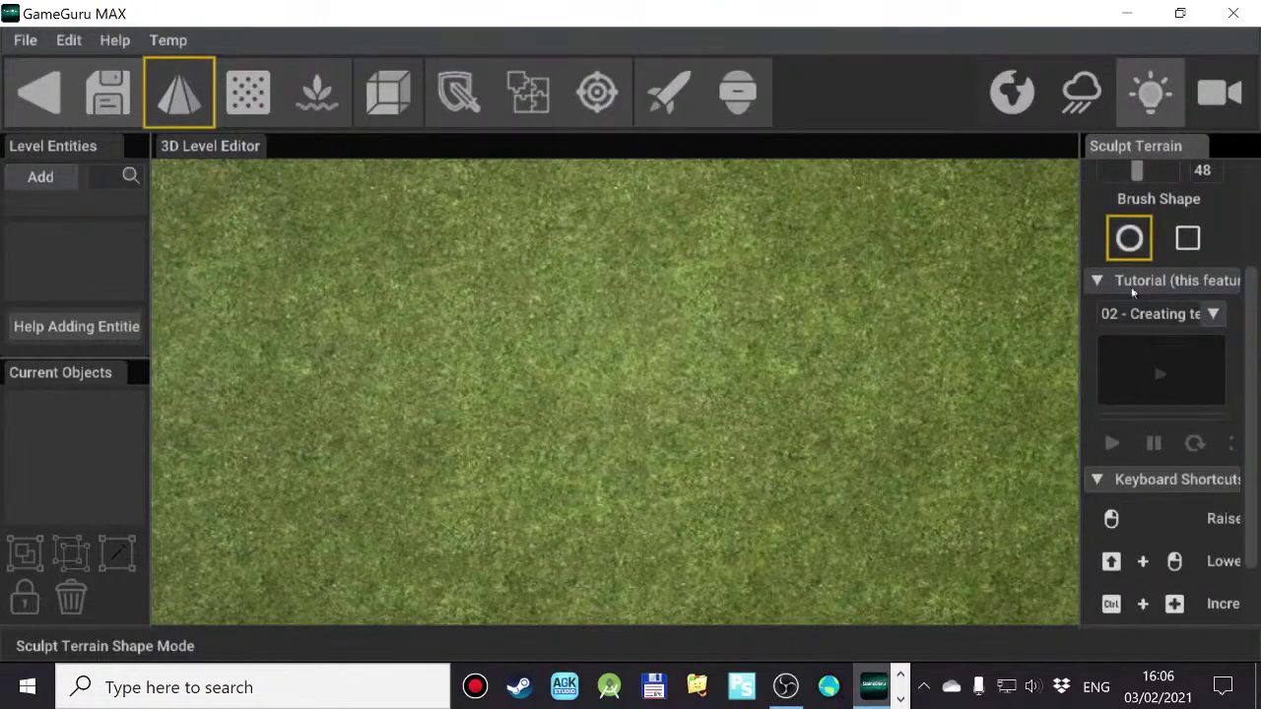
click(247, 92)
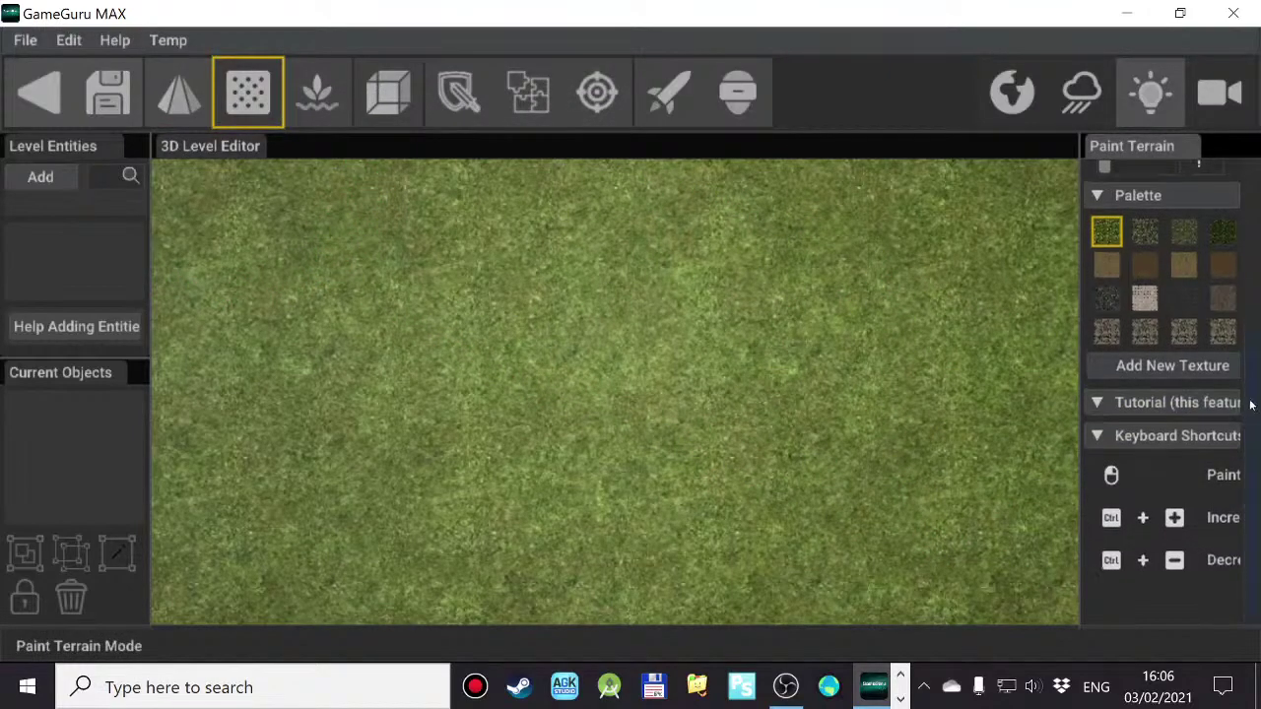
scroll(1249, 408, up, 5)
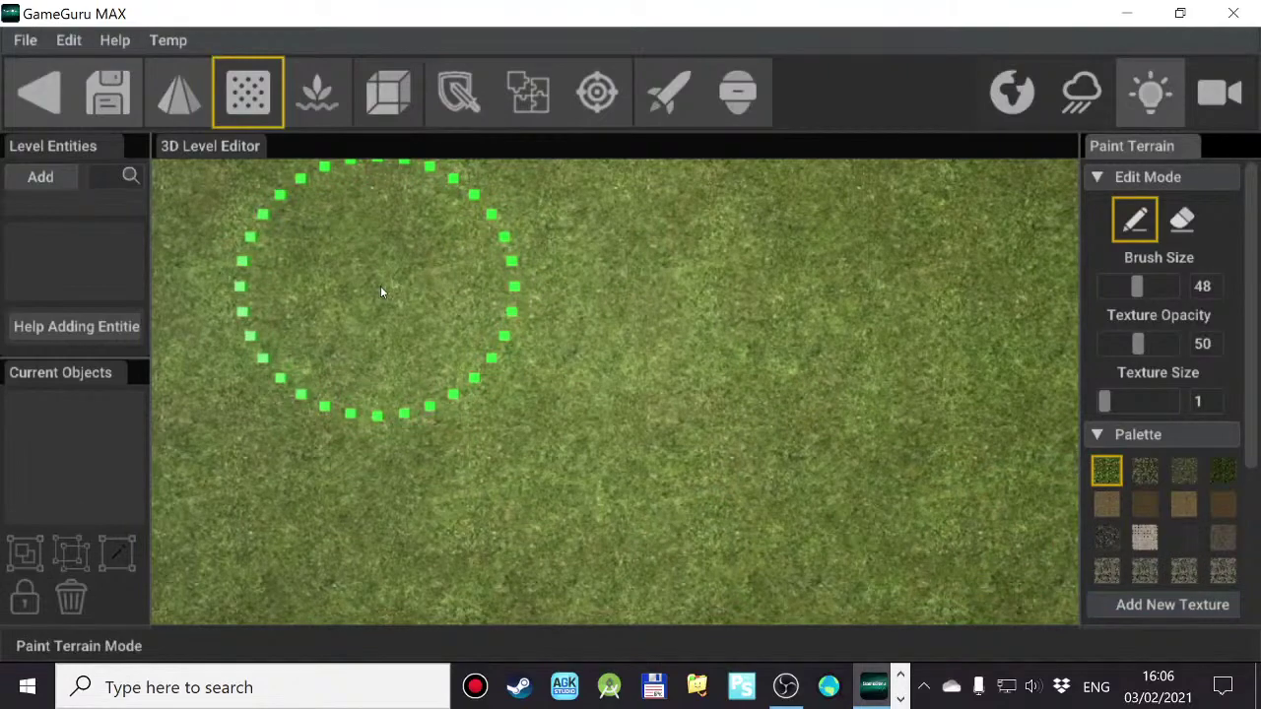
- Enable DPI Awareness in the general editor settings and close the settings
click(68, 41)
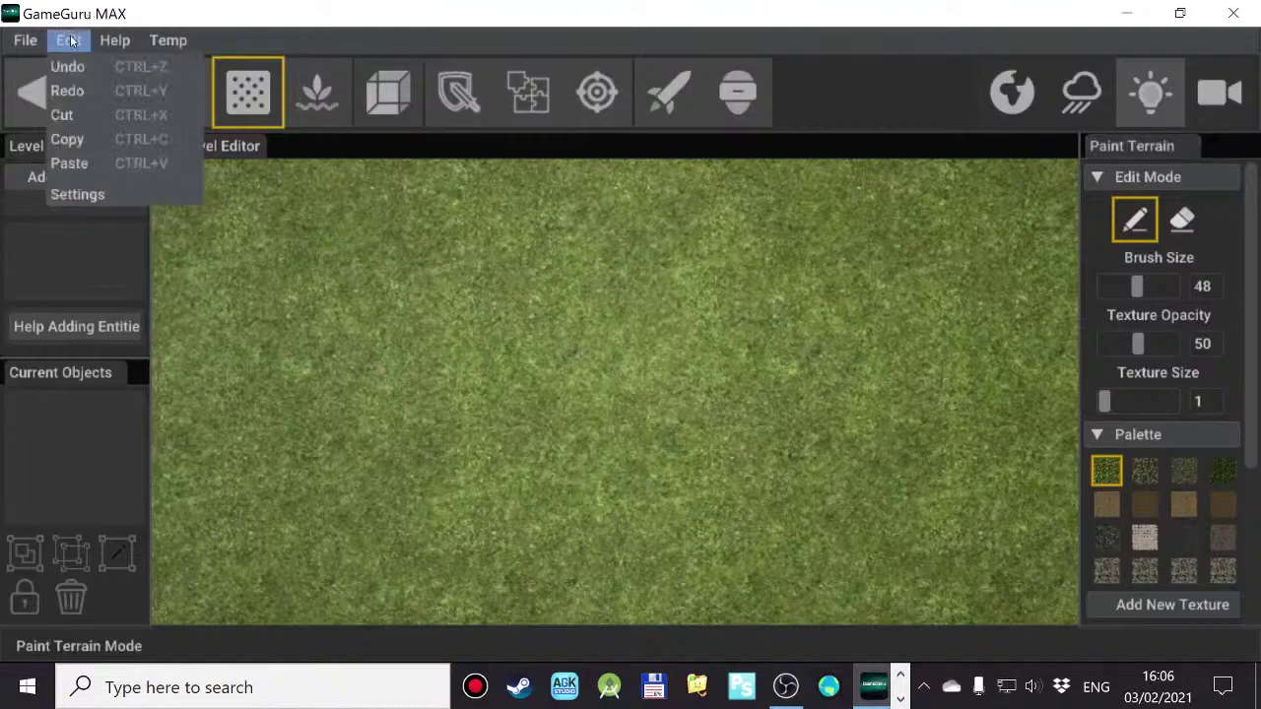
click(71, 194)
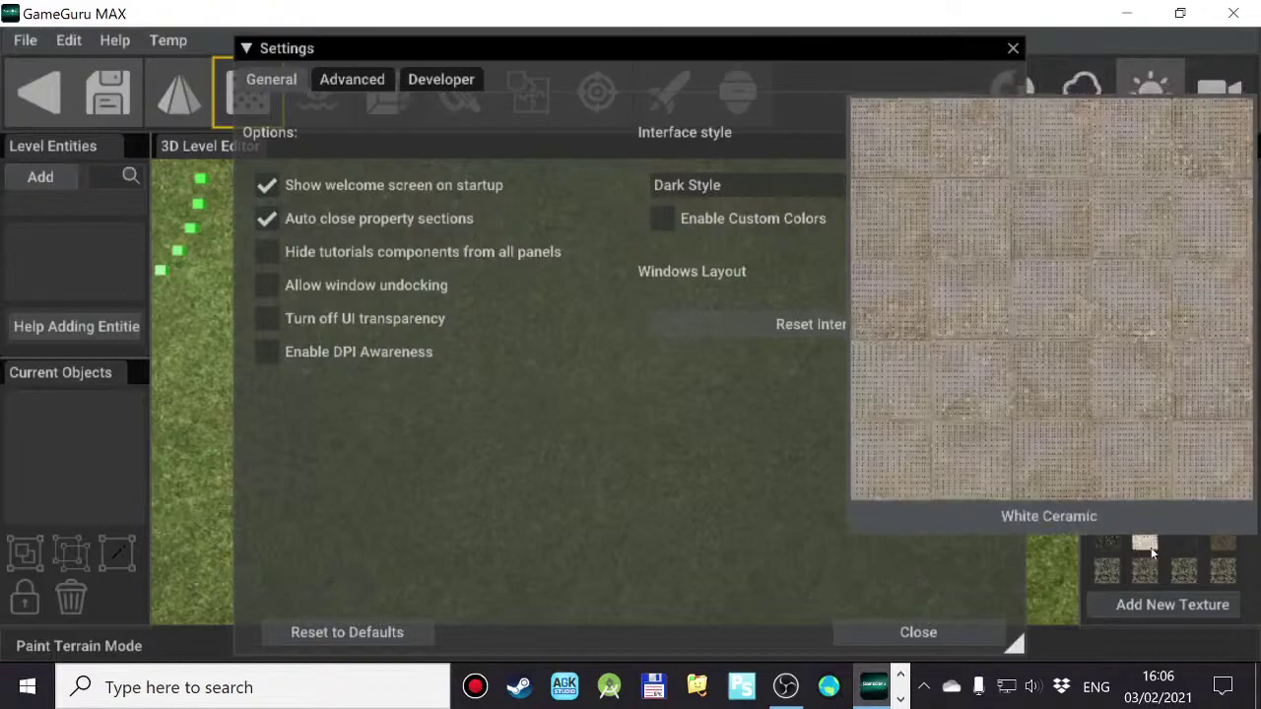
mouse_move(1148, 473)
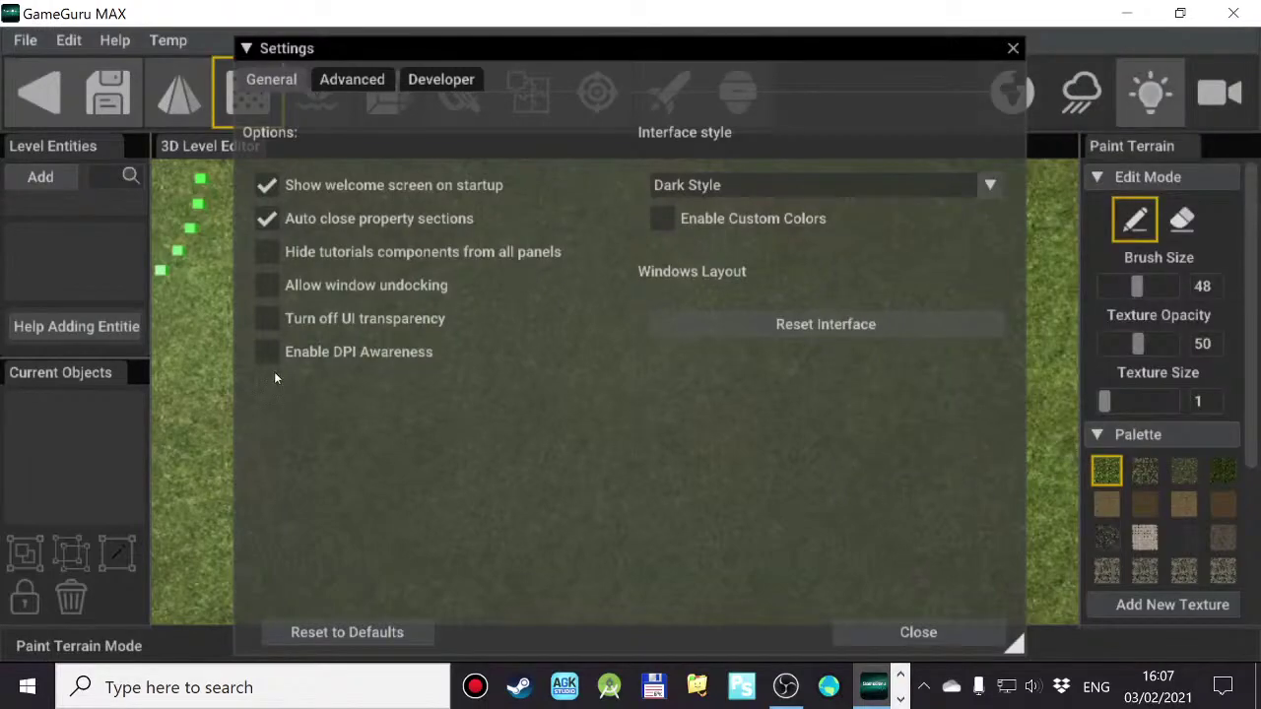
click(321, 353)
click(920, 636)
- Restart GameGuru MAX and go from the welcome screen directly into the level editor
click(1236, 14)
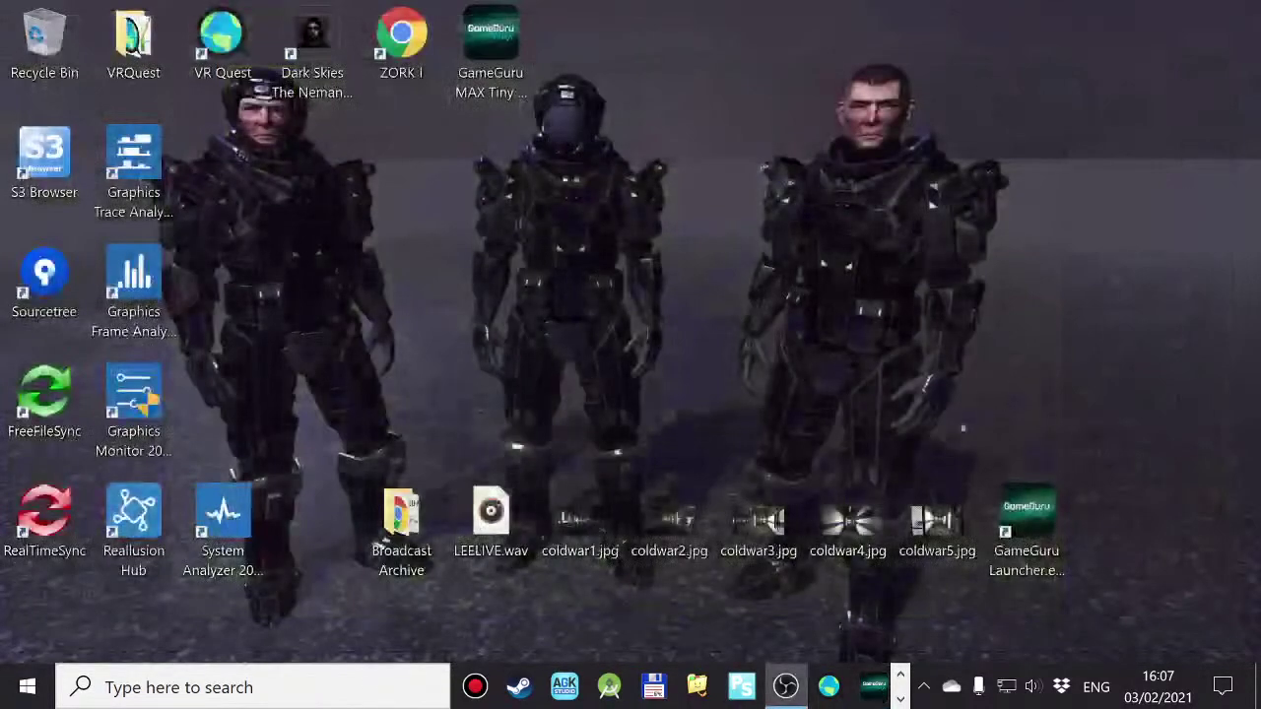
double_click(1022, 512)
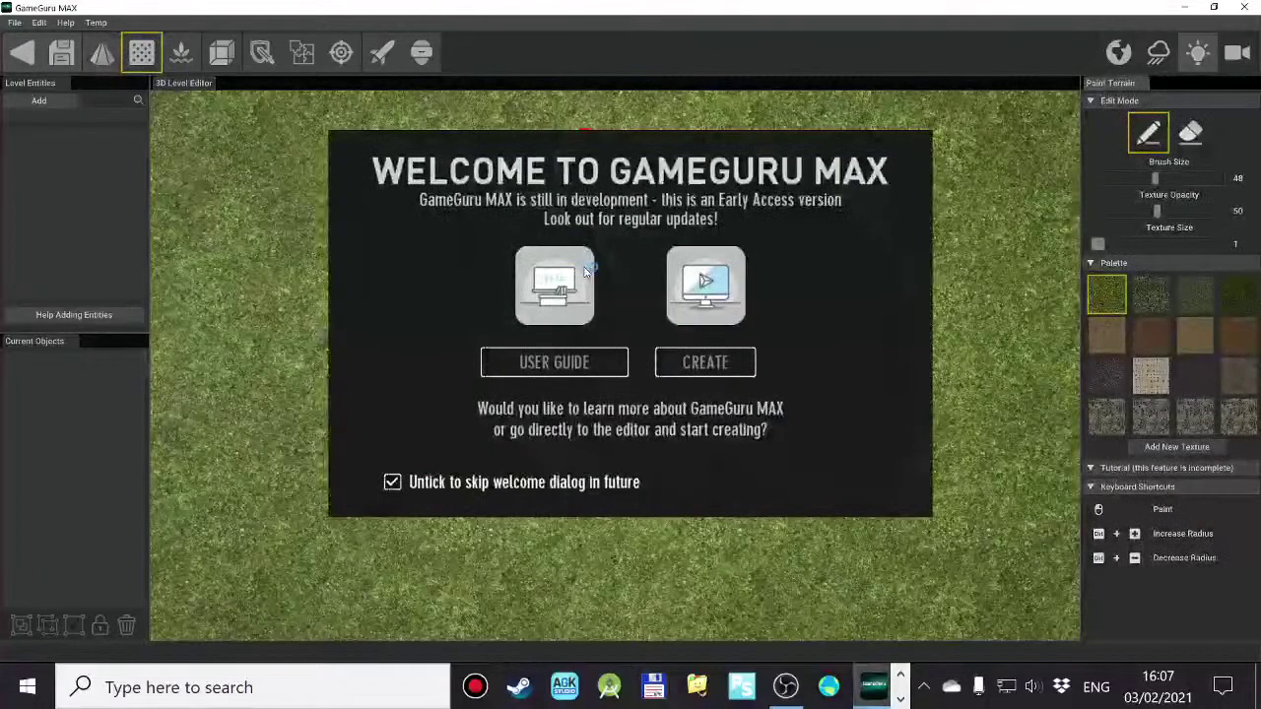
click(696, 379)
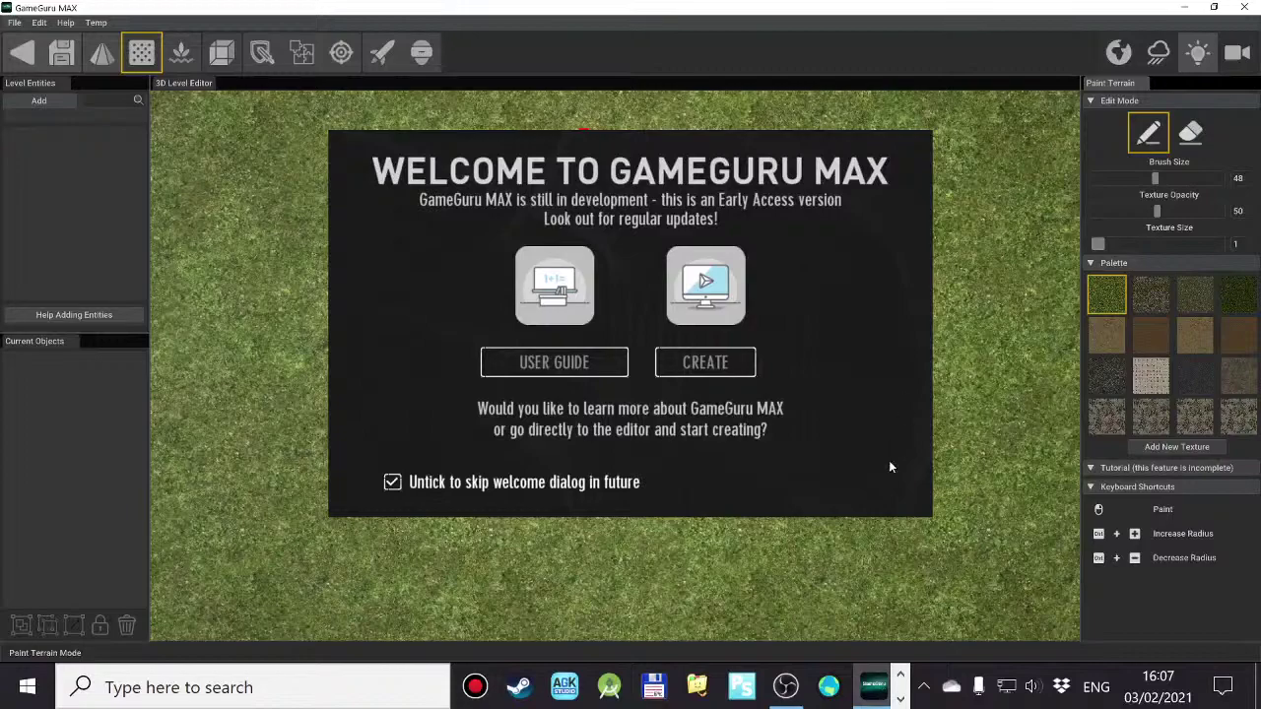
click(706, 362)
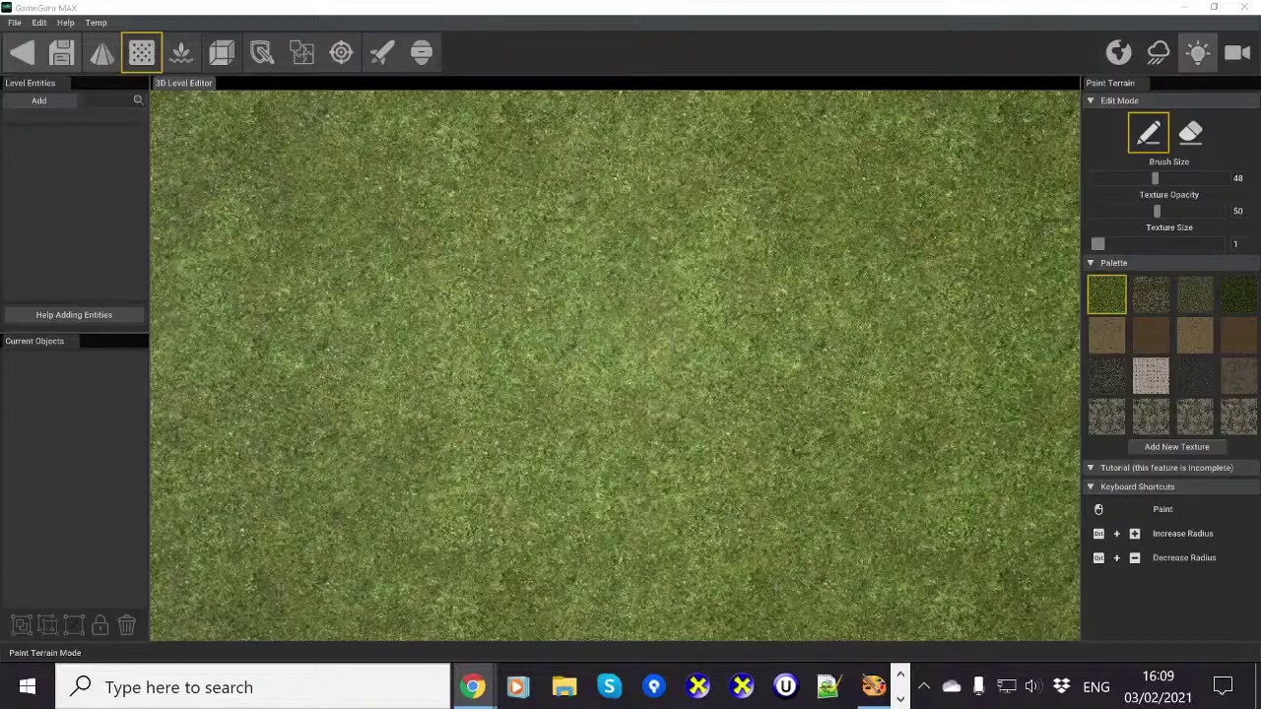
- Switch to the YouTube live chat window, maximize it and read through the viewers' questions
key(alt+Tab)
drag(689, 138, 699, 22)
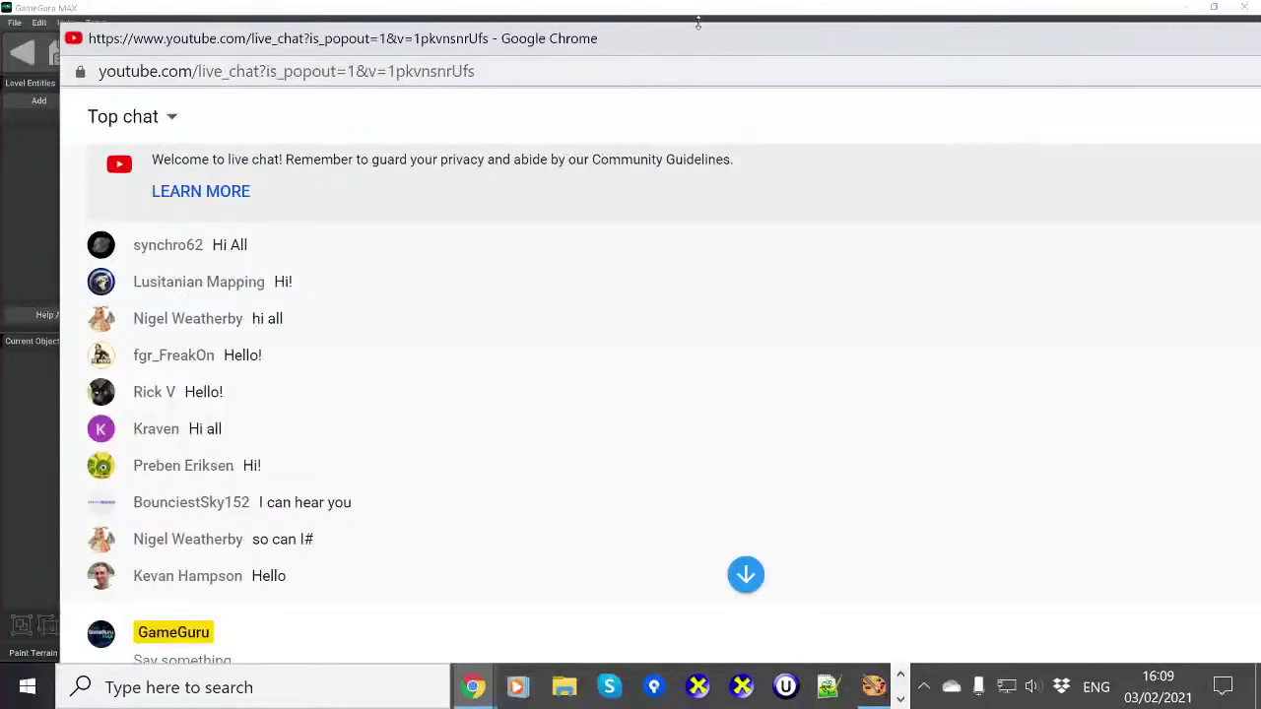
double_click(653, 40)
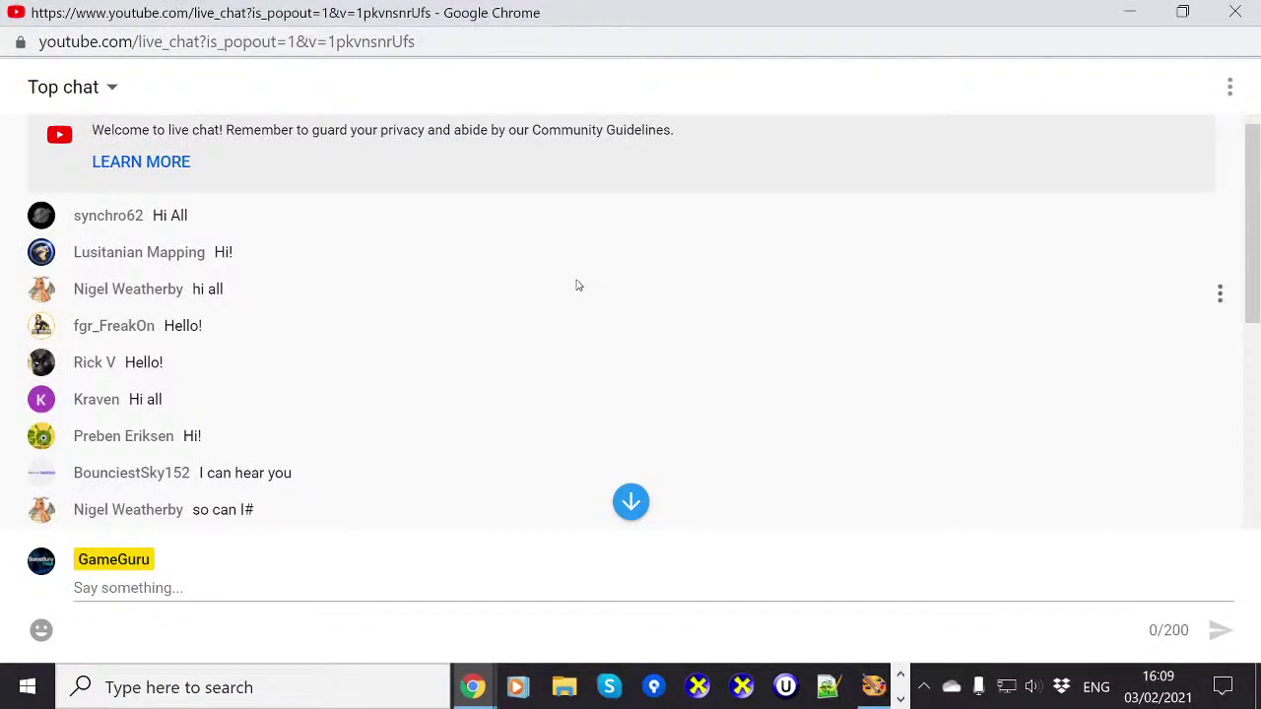
scroll(577, 281, down, 5)
scroll(576, 276, up, 5)
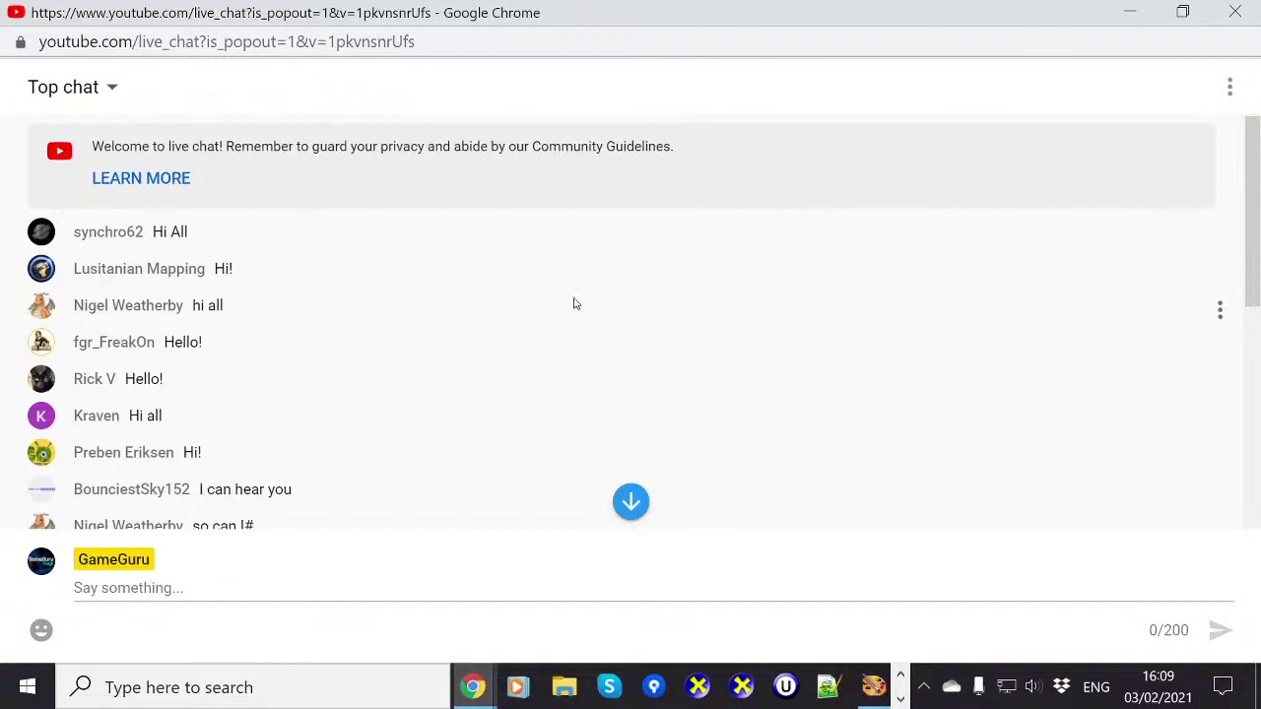
drag(1245, 237, 1252, 380)
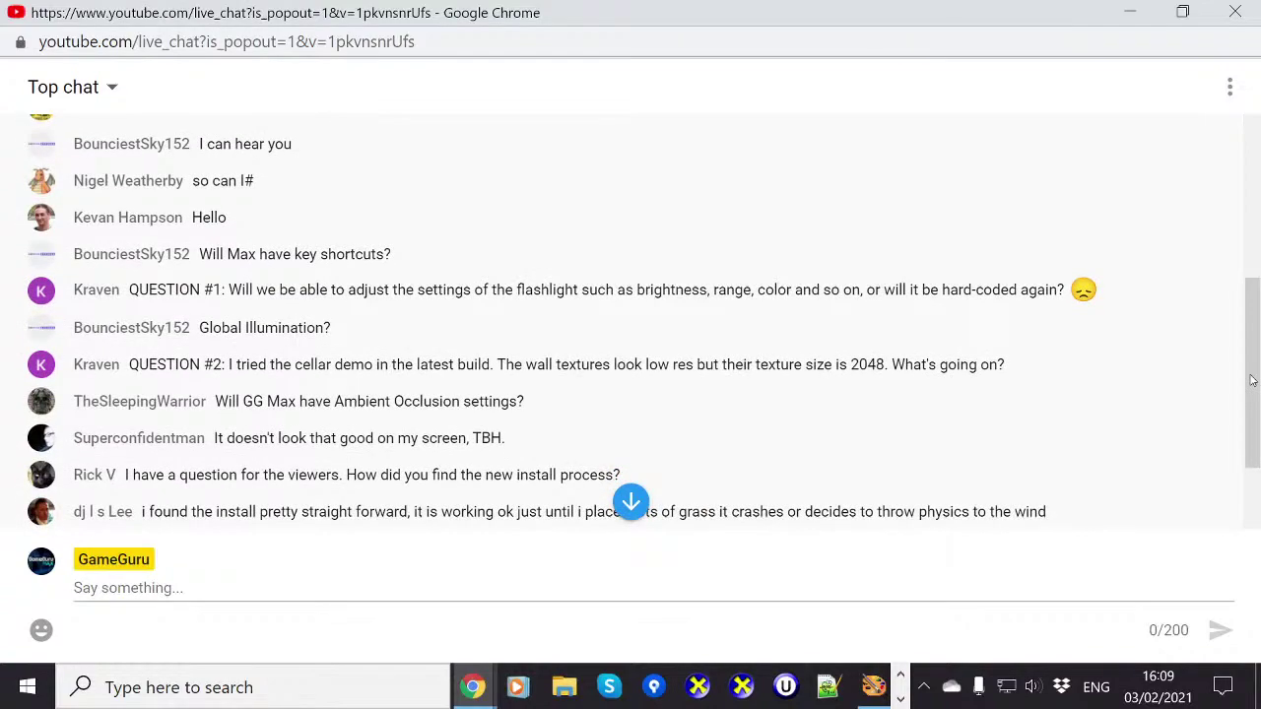
drag(1252, 380, 1252, 381)
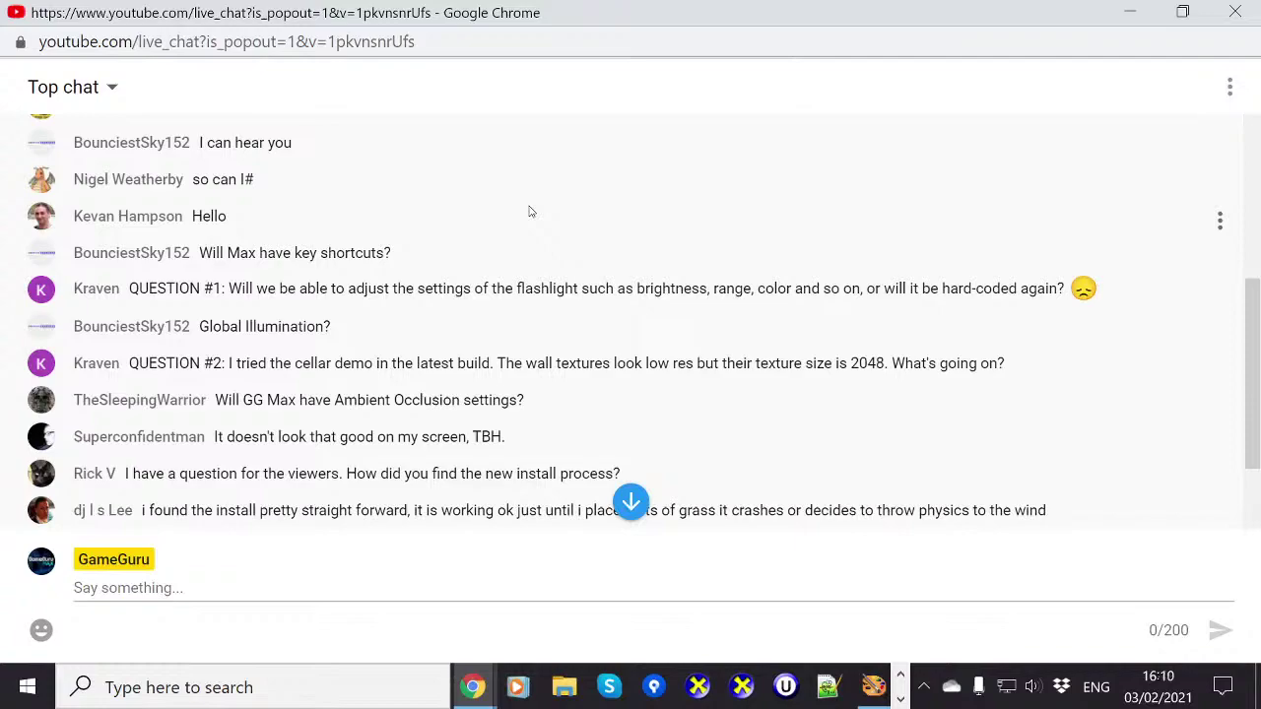
- Switch back to GameGuru MAX, view the quick key help overlay and close it again
click(900, 672)
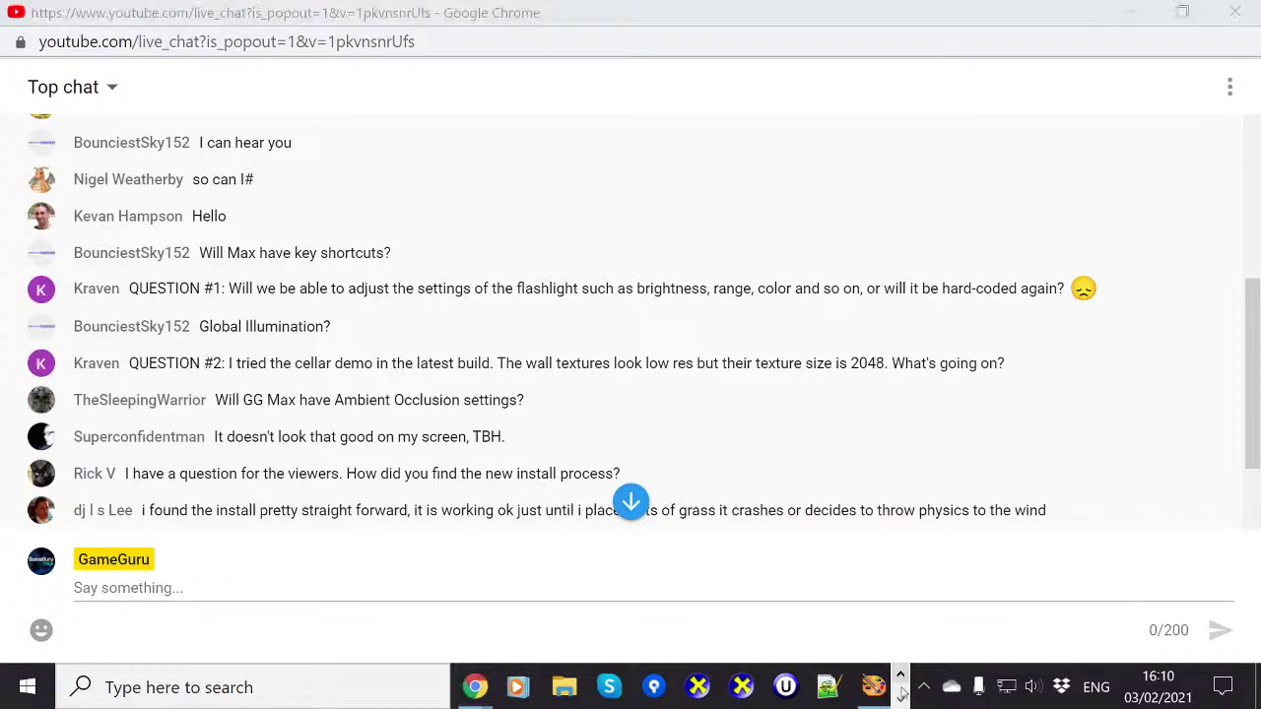
click(901, 700)
click(868, 690)
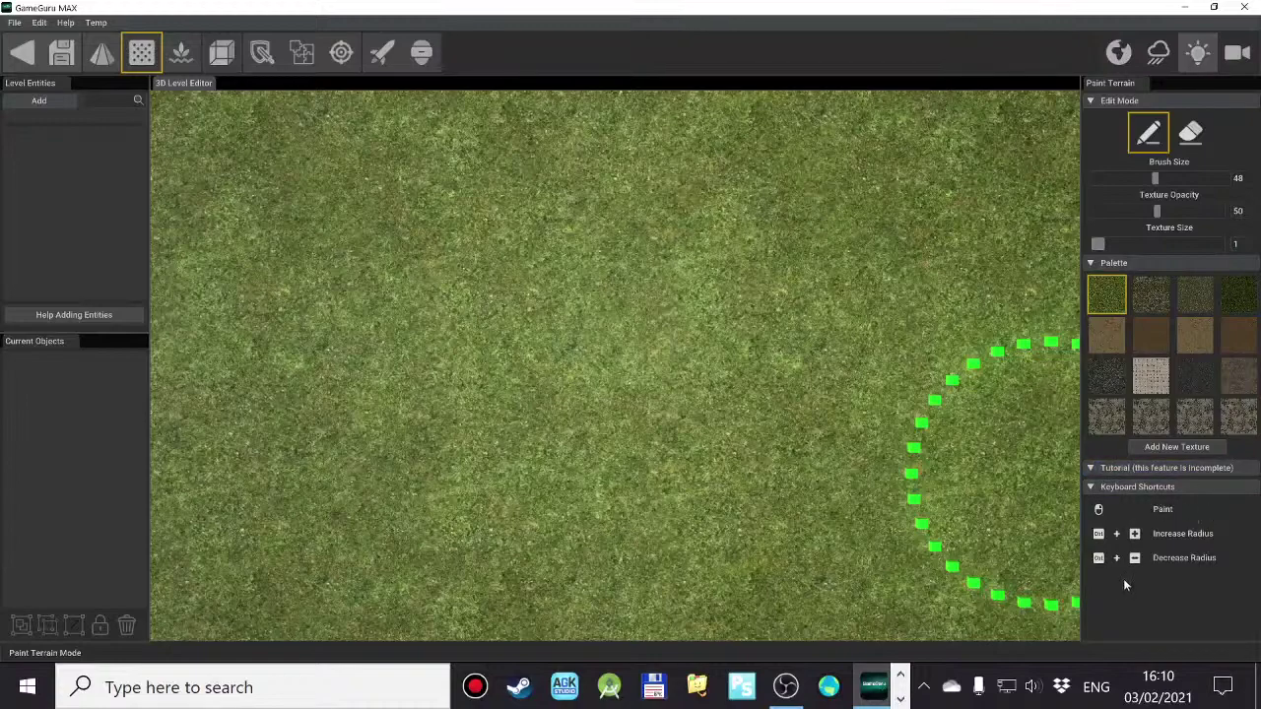
mouse_move(1025, 571)
mouse_down()
mouse_move(788, 521)
mouse_move(647, 437)
mouse_move(493, 453)
mouse_up()
drag(499, 377, 604, 372)
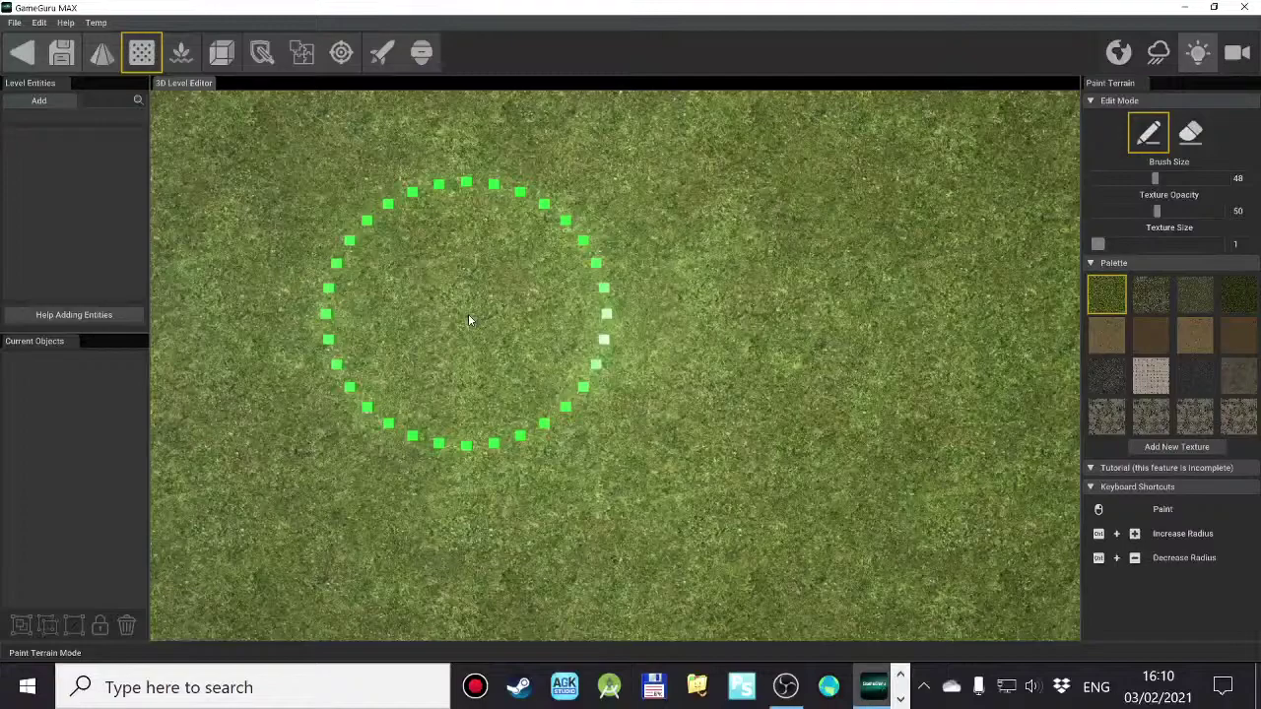
key(F1)
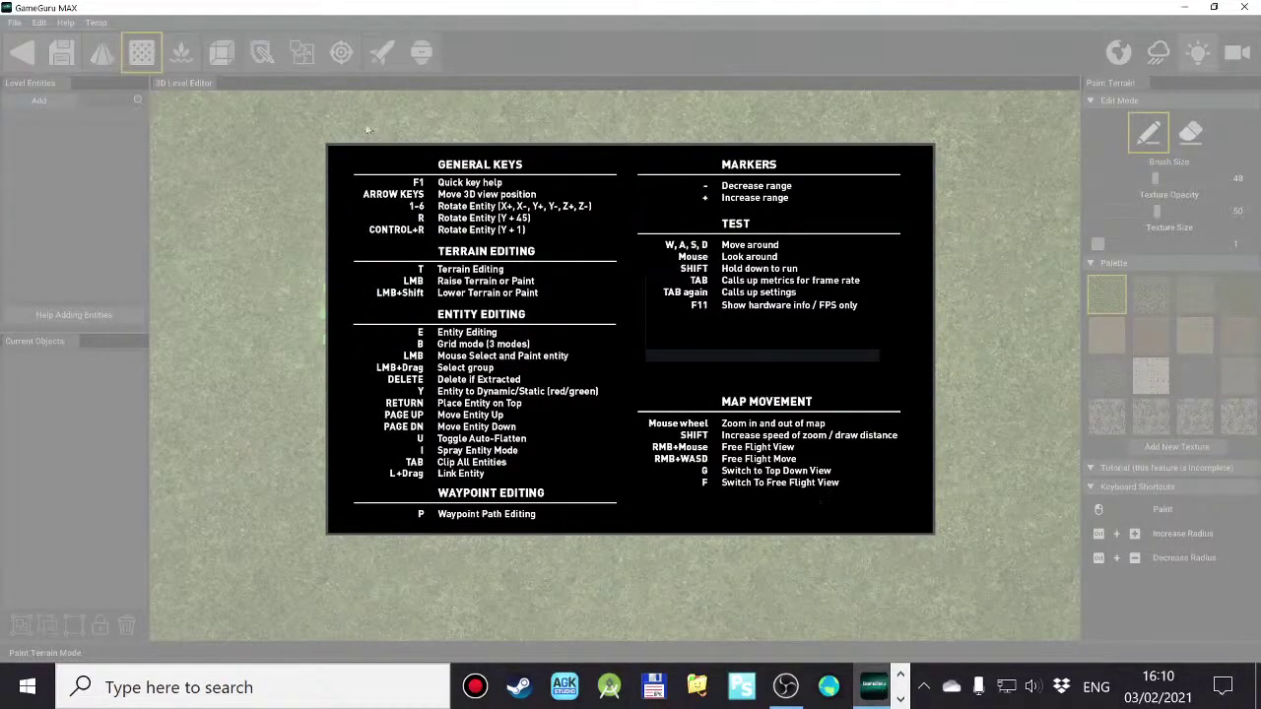
key(F1)
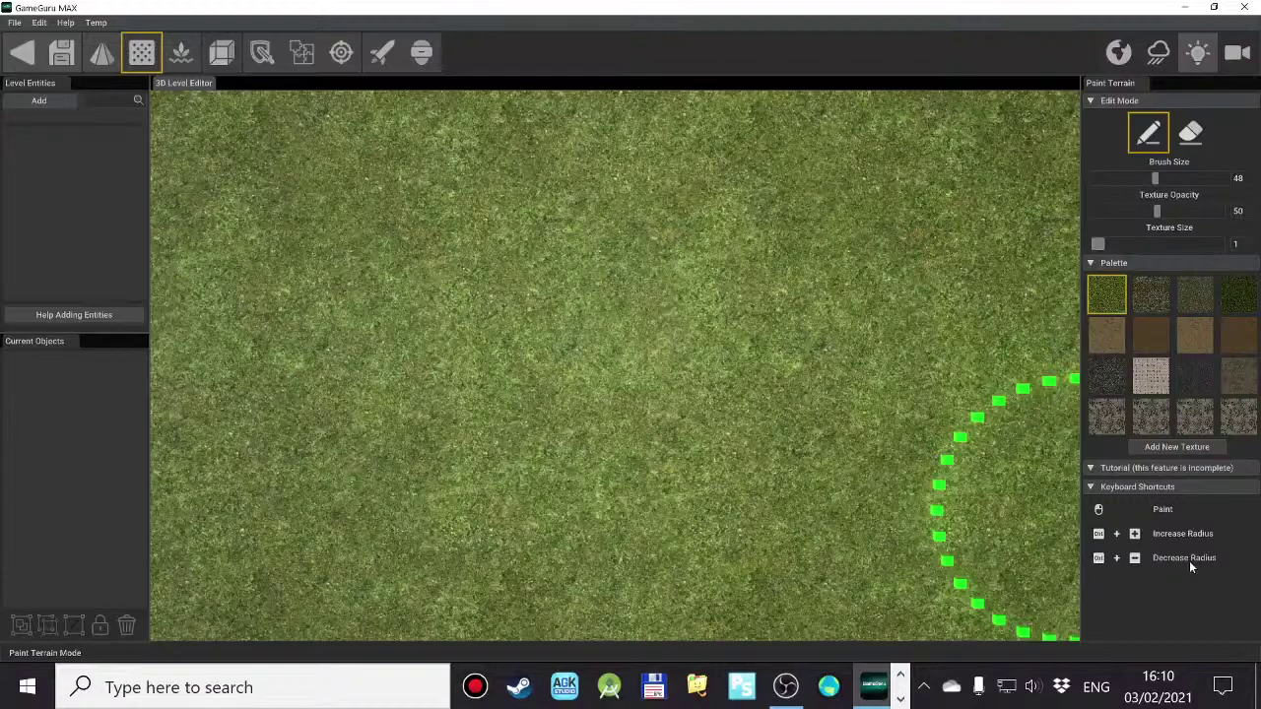
- Switch to the YouTube live chat window and review the viewers' questions from ambient occlusion settings to the GG Max store
key(alt+Tab)
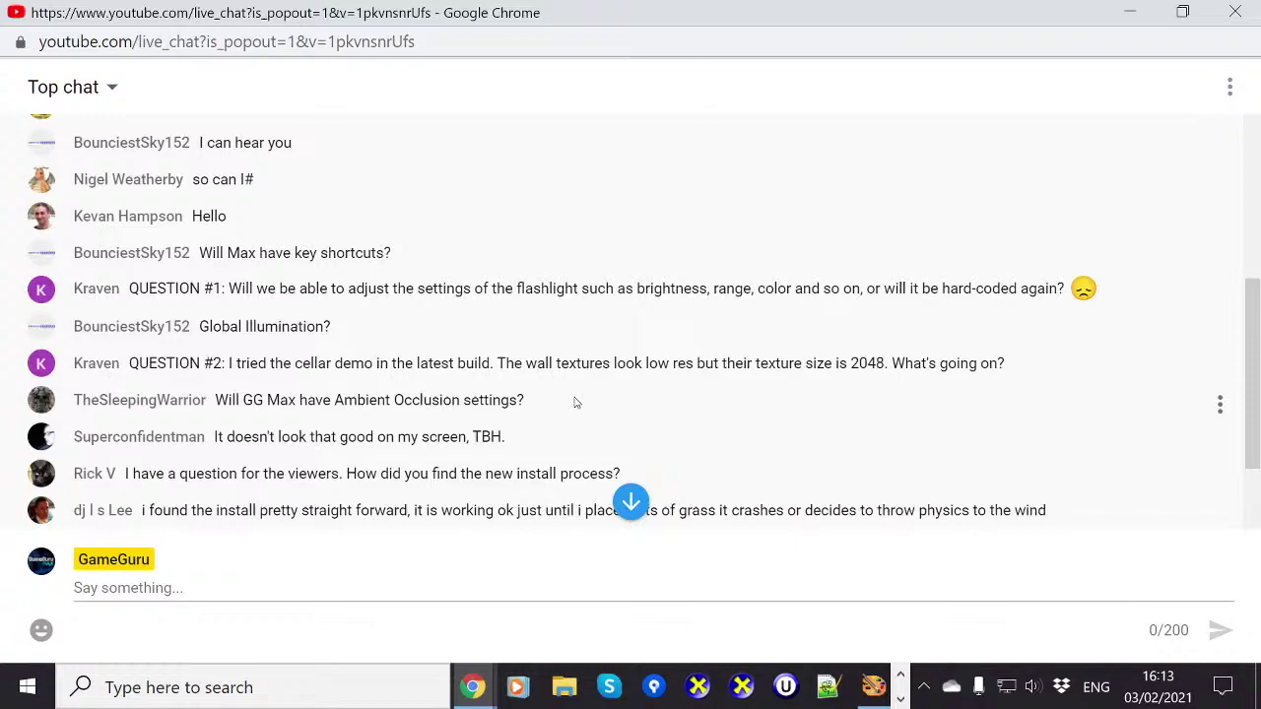
scroll(535, 340, down, 5)
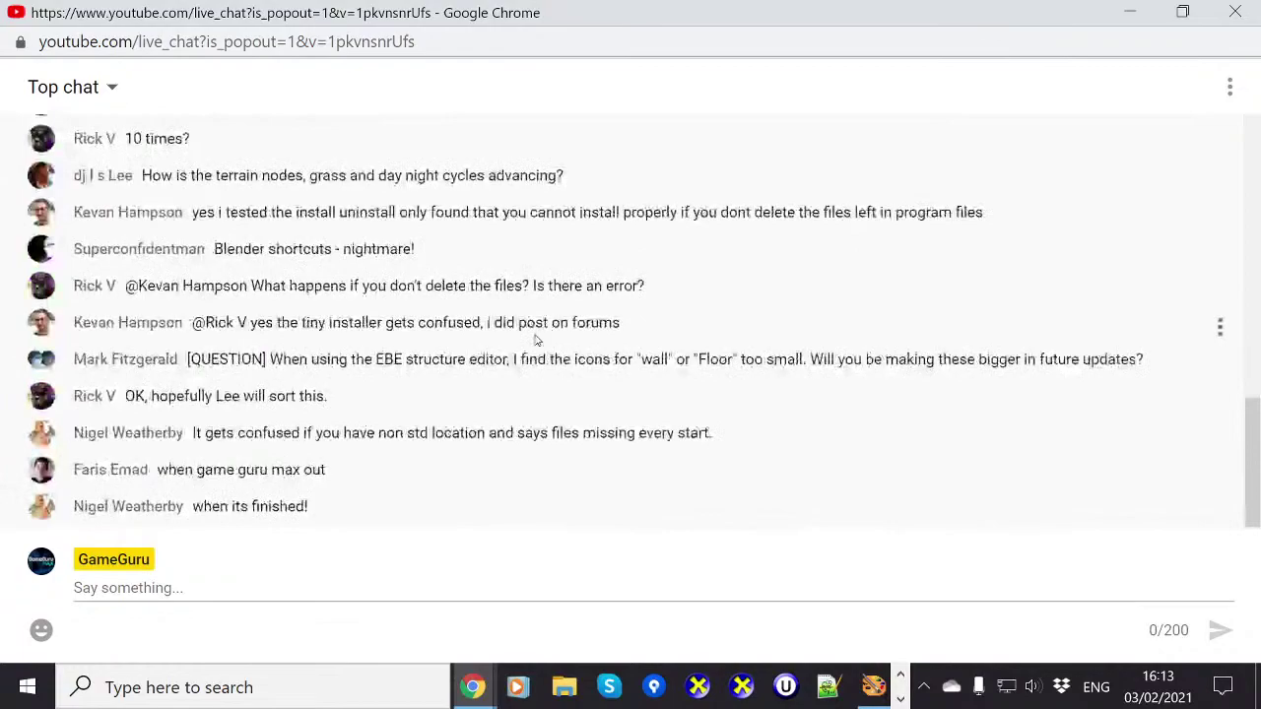
scroll(479, 253, up, 3)
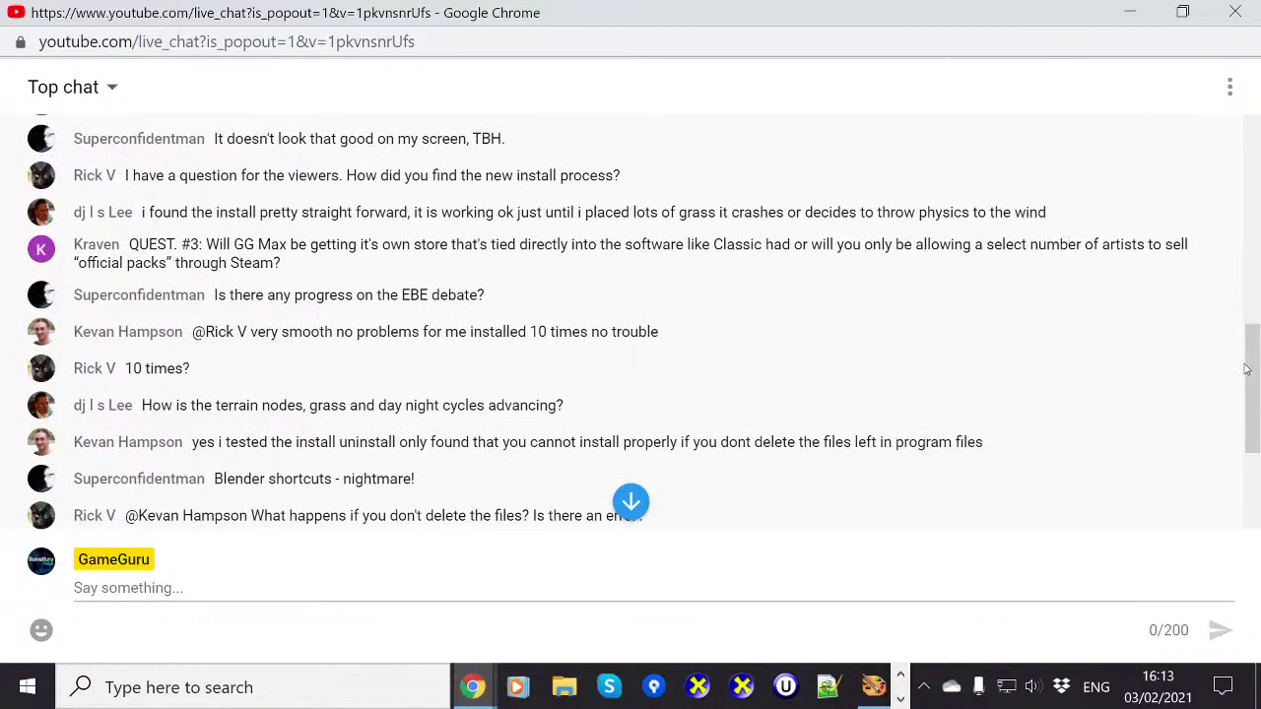
scroll(1251, 355, up, 1)
drag(1251, 355, 1217, 340)
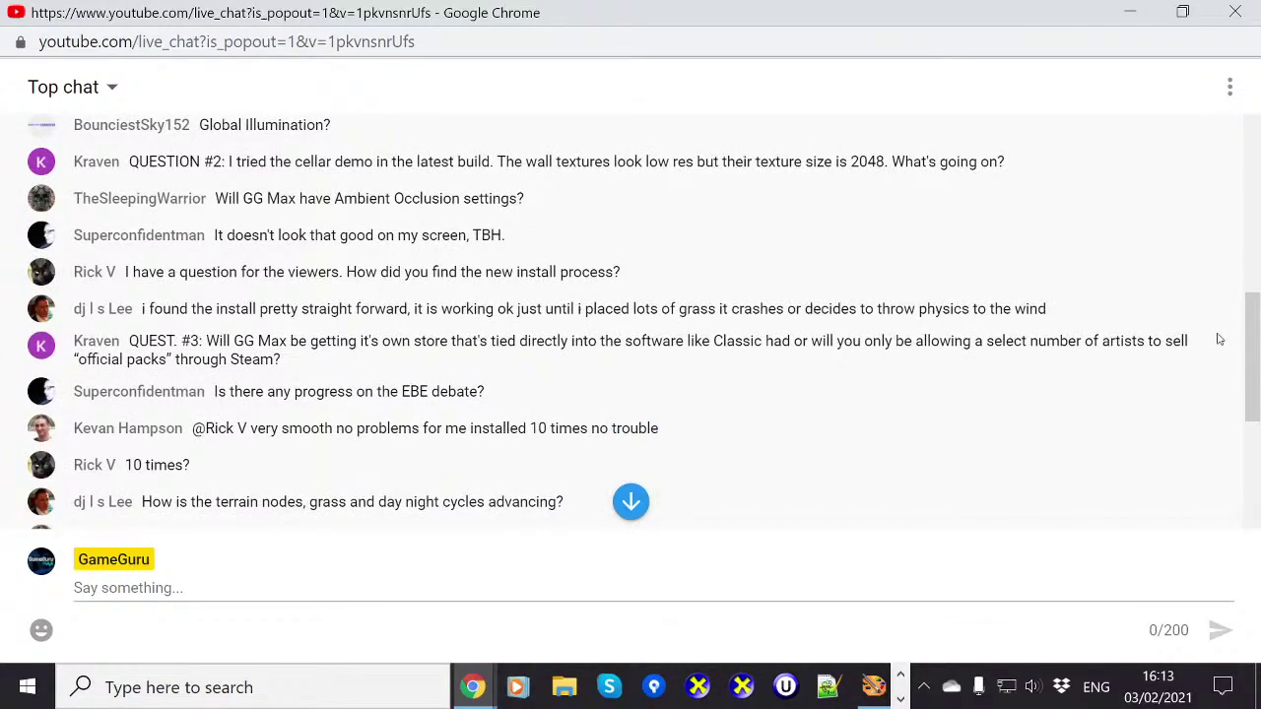
drag(1218, 340, 1217, 366)
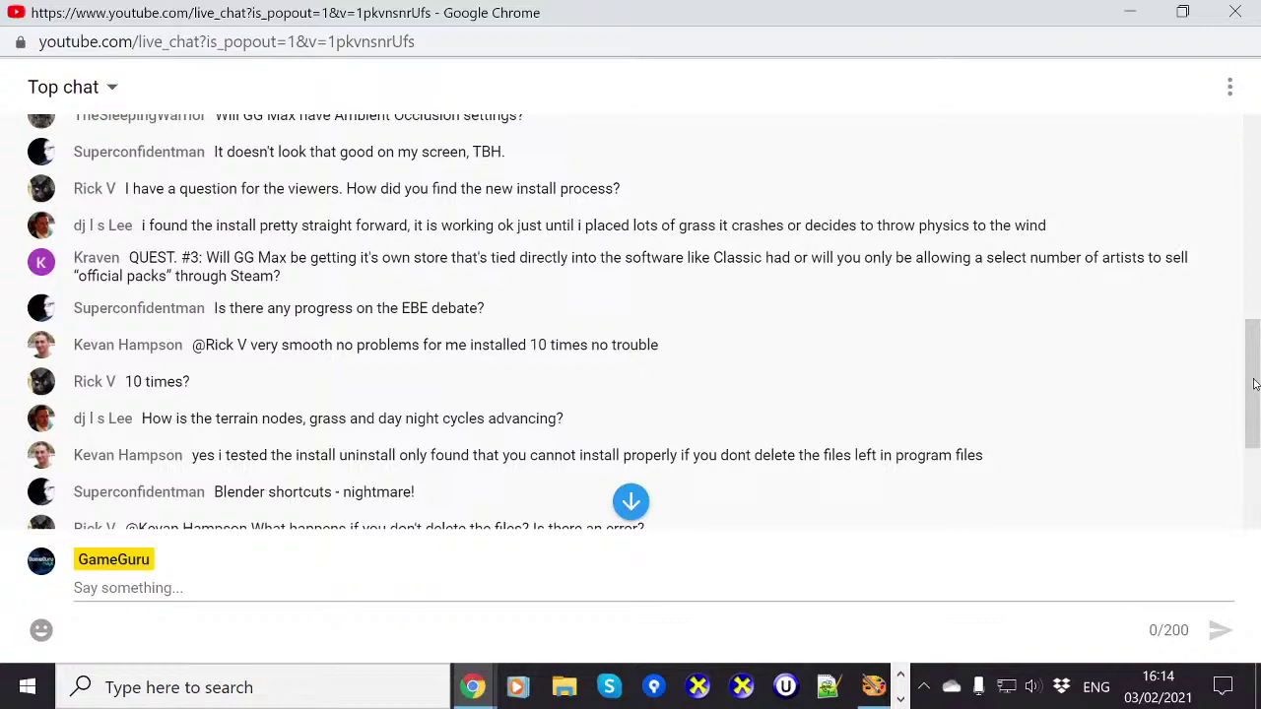
drag(1255, 384, 1255, 383)
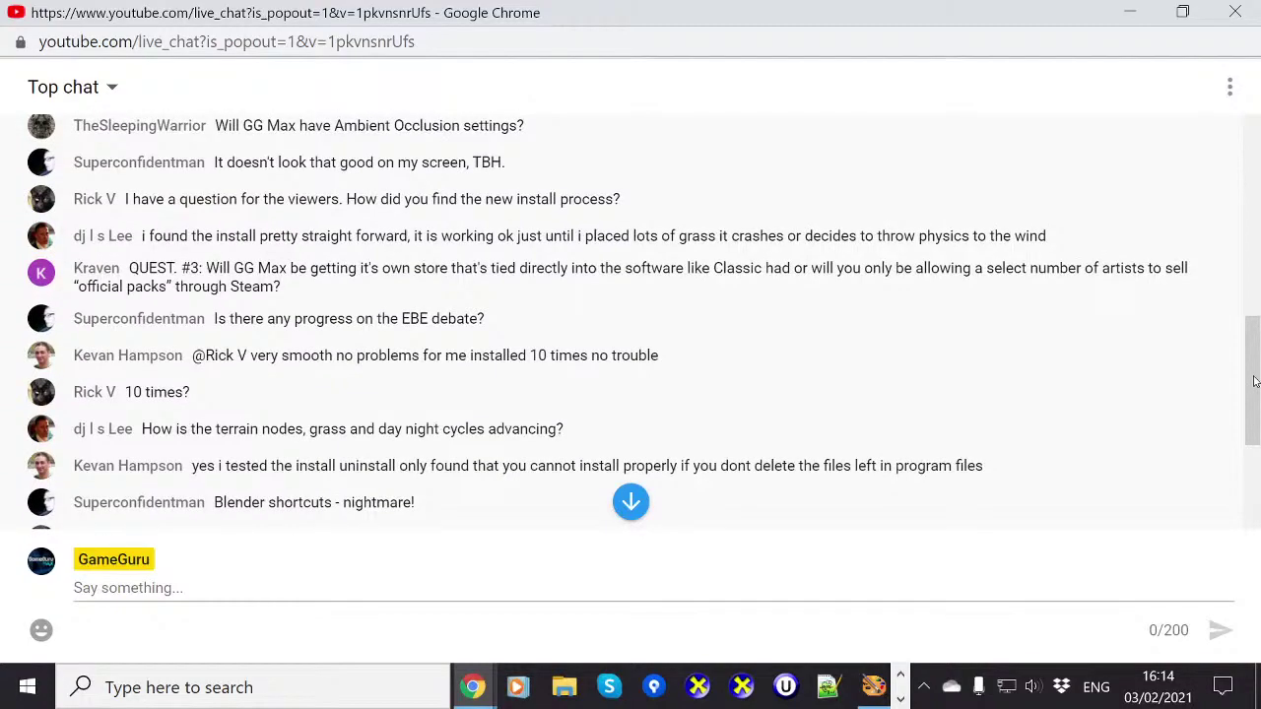
drag(1255, 382, 1254, 380)
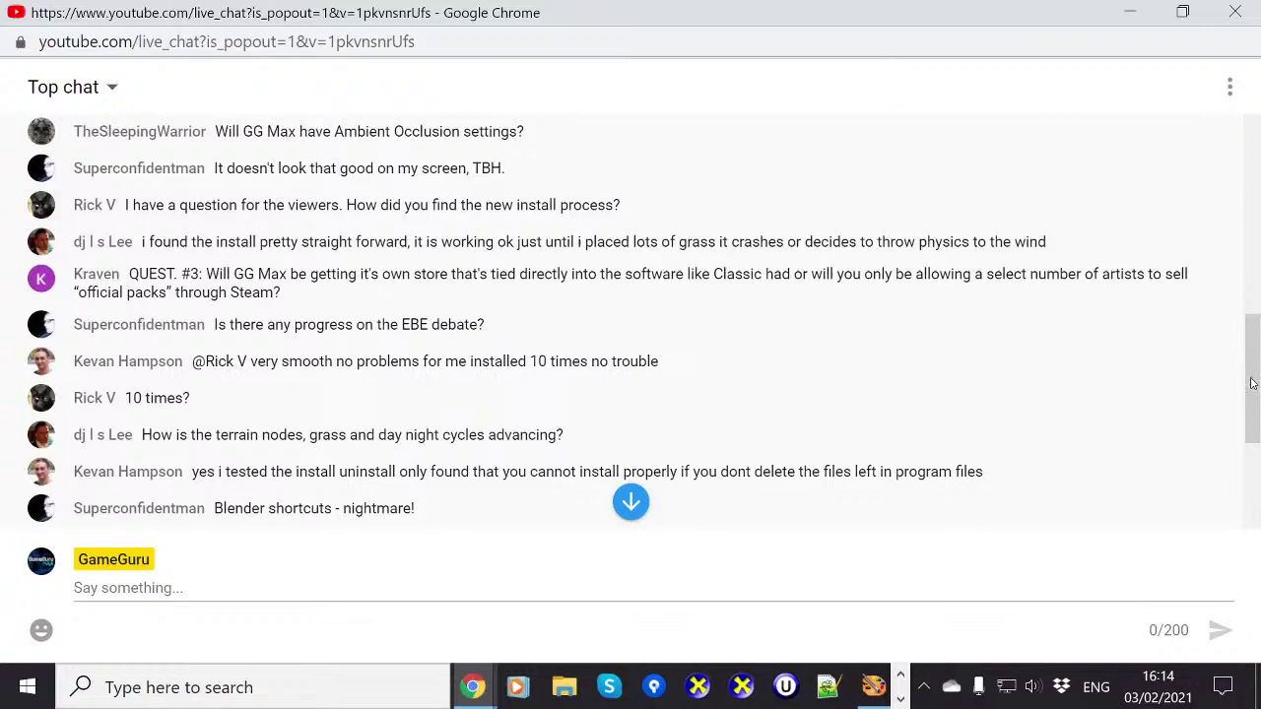
- Read on through the chat, from the EBE and terrain questions to those about subsurface scattering and the Wicked Engine
drag(1253, 383, 1248, 417)
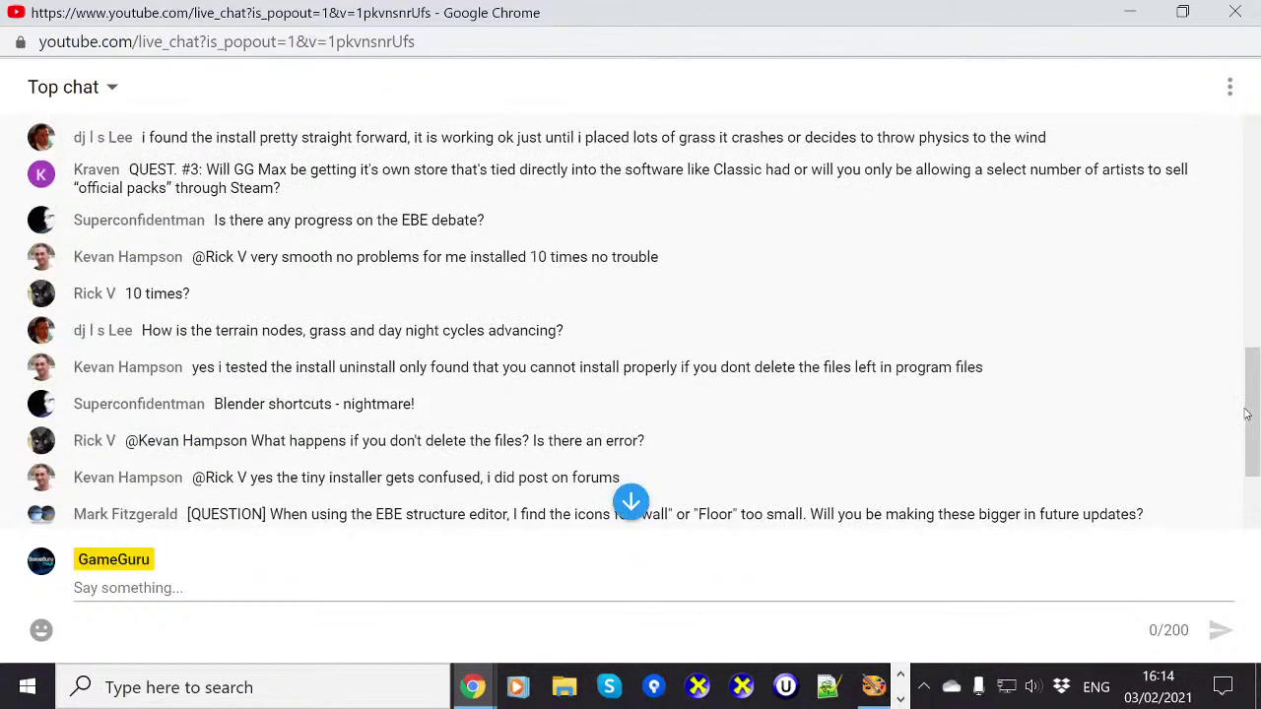
drag(1246, 414, 1247, 408)
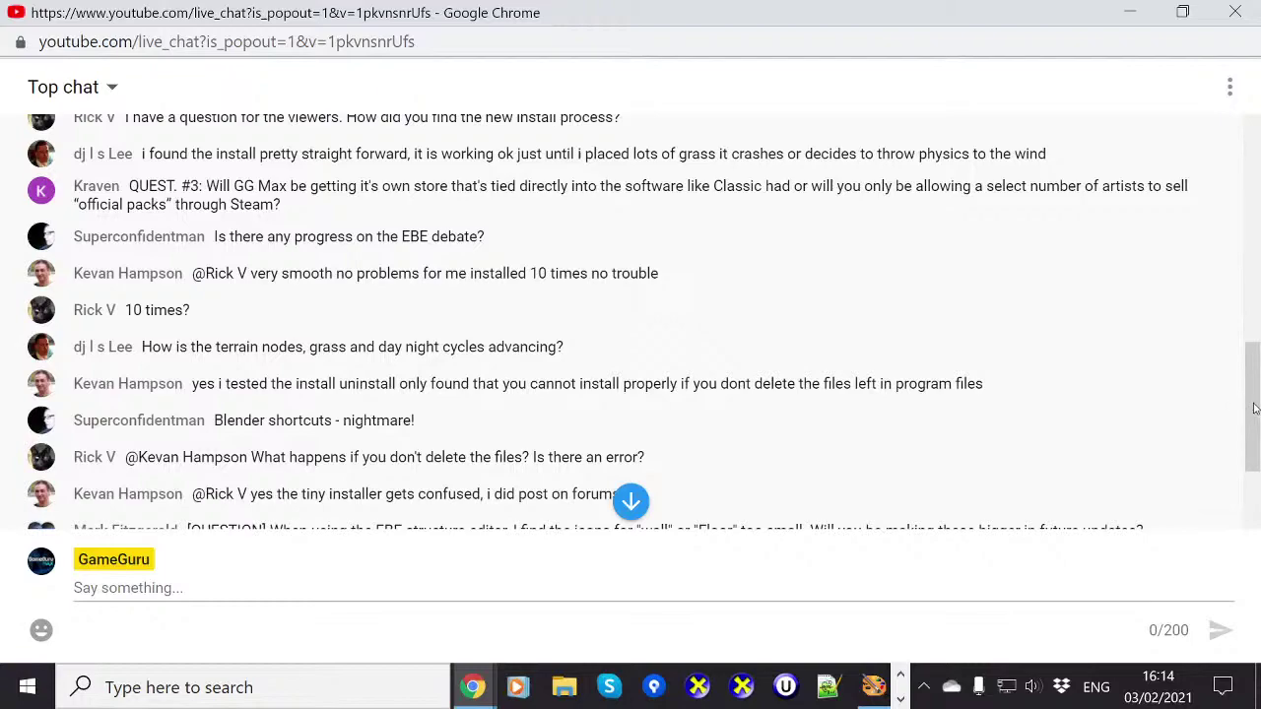
drag(1254, 408, 1249, 460)
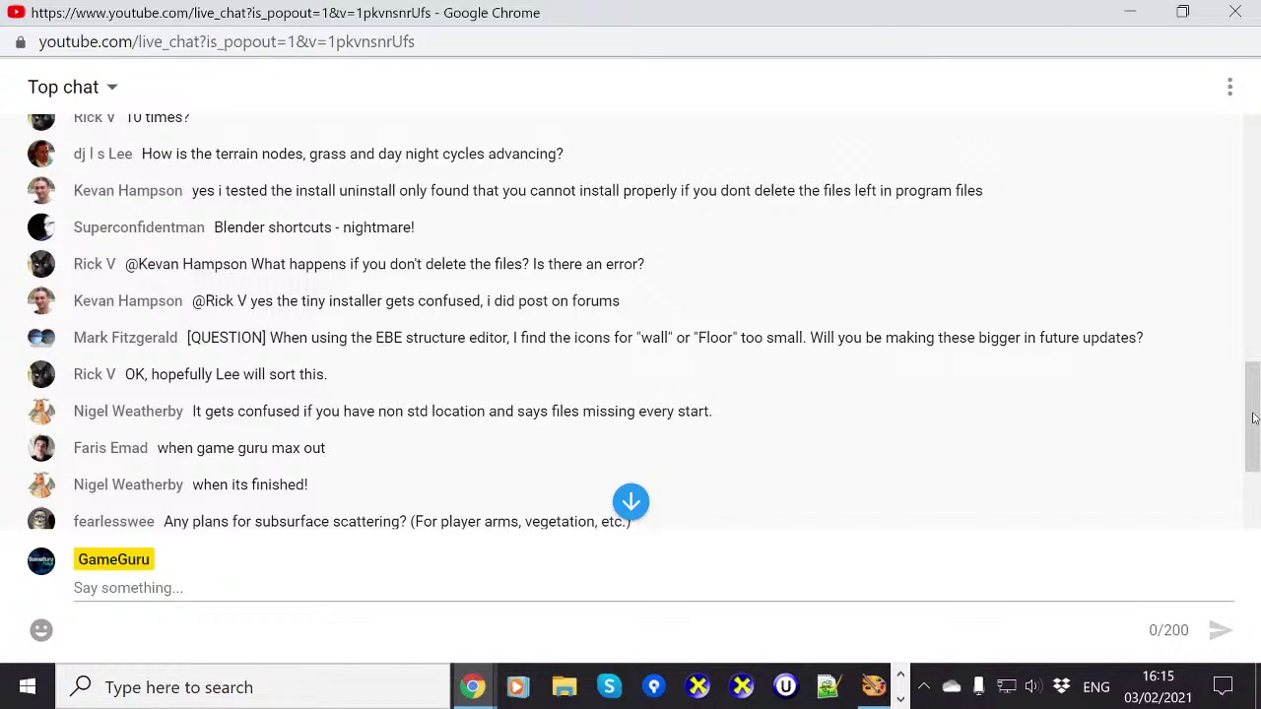
drag(1254, 418, 1252, 414)
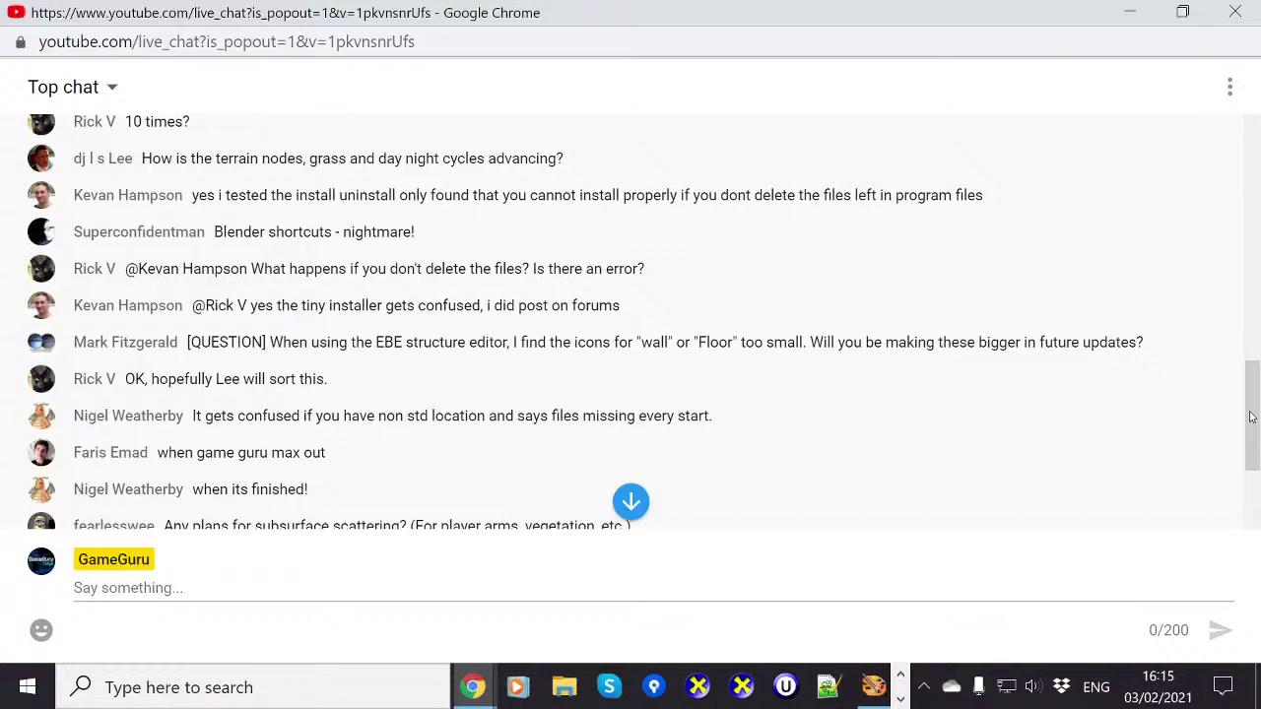
drag(1252, 417, 1256, 463)
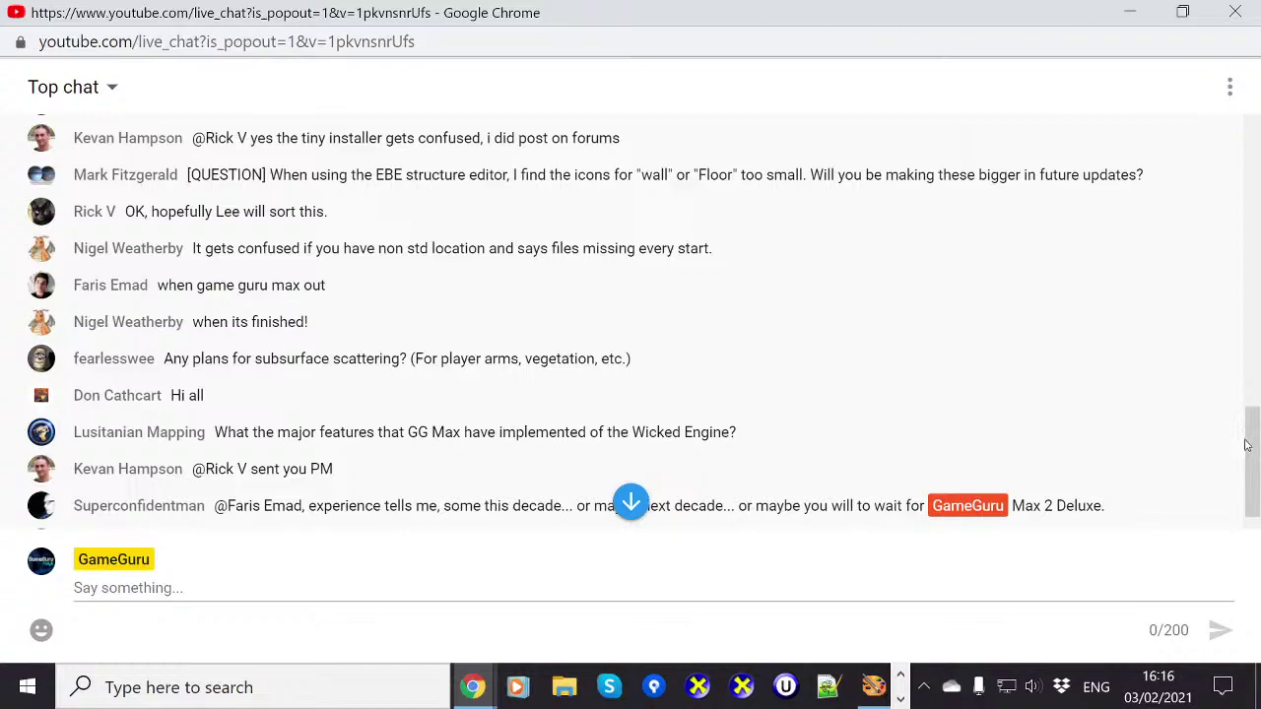
drag(1254, 456, 1254, 467)
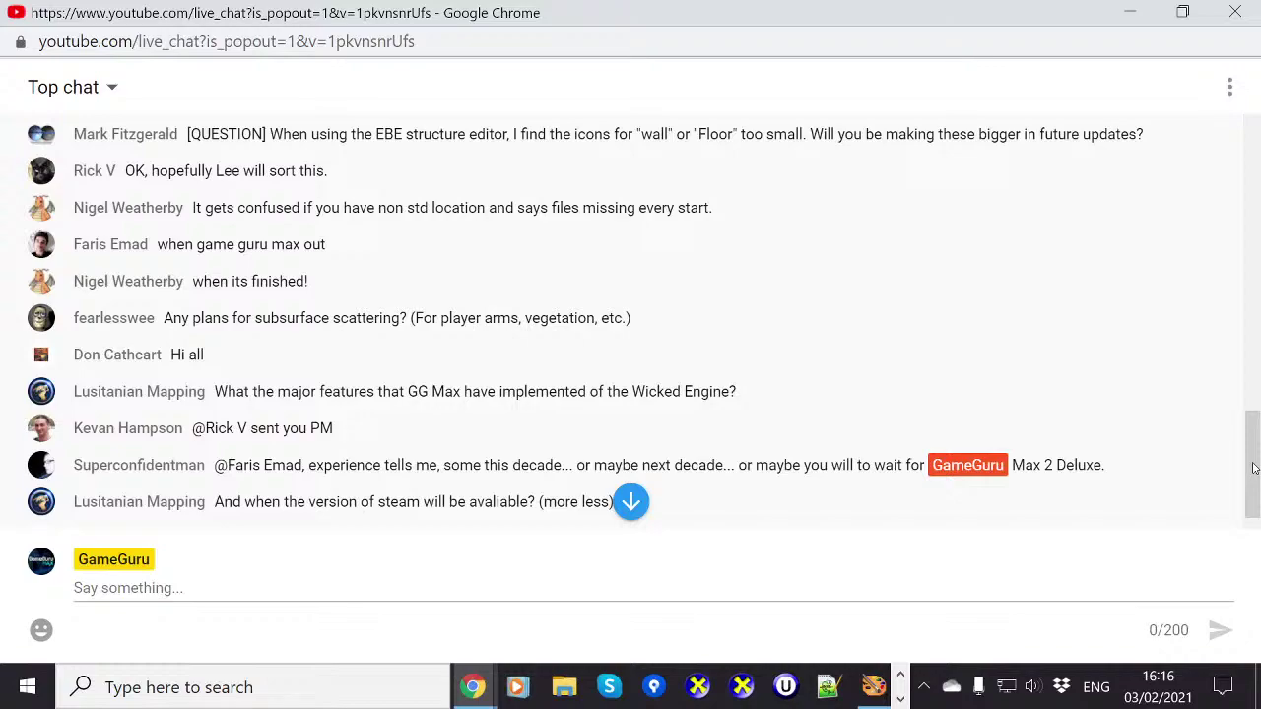
drag(1254, 468, 1254, 479)
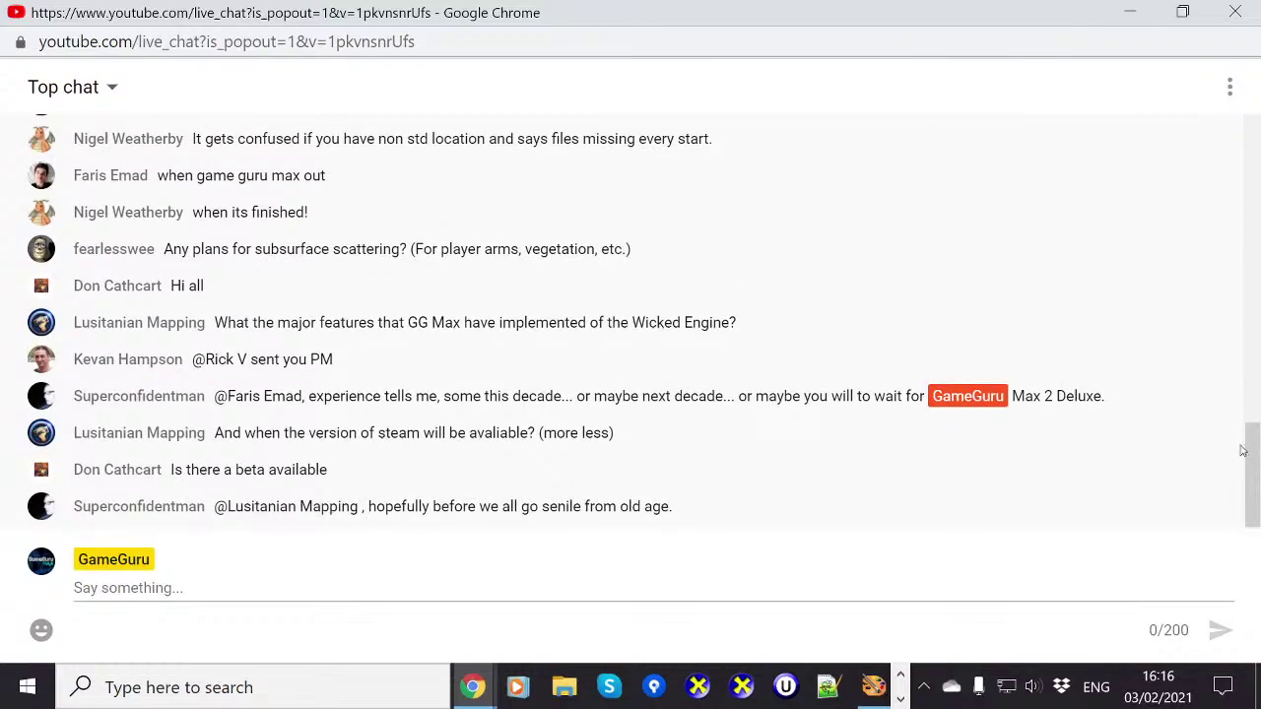
- Go through the newest chat messages, covering the Steam version, beta, custom movement methods, standalone levels, heightmaps and waterfalls
scroll(1252, 458, up, 1)
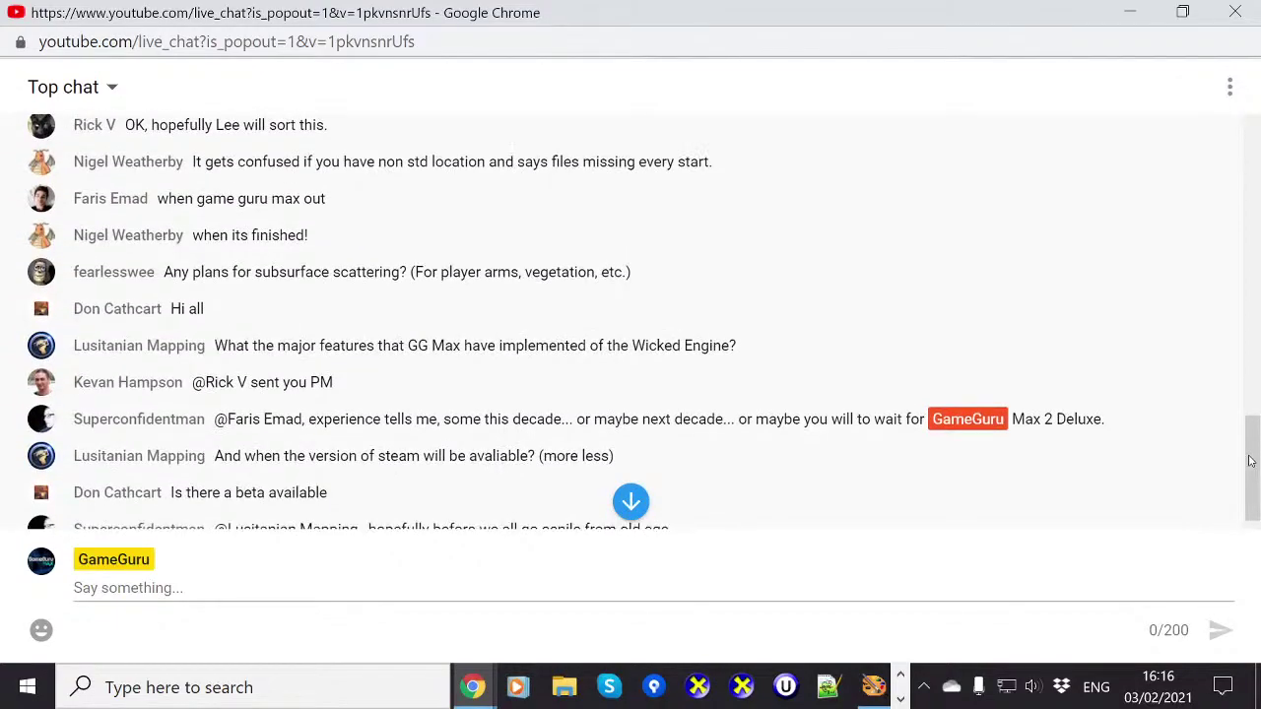
scroll(1251, 471, down, 1)
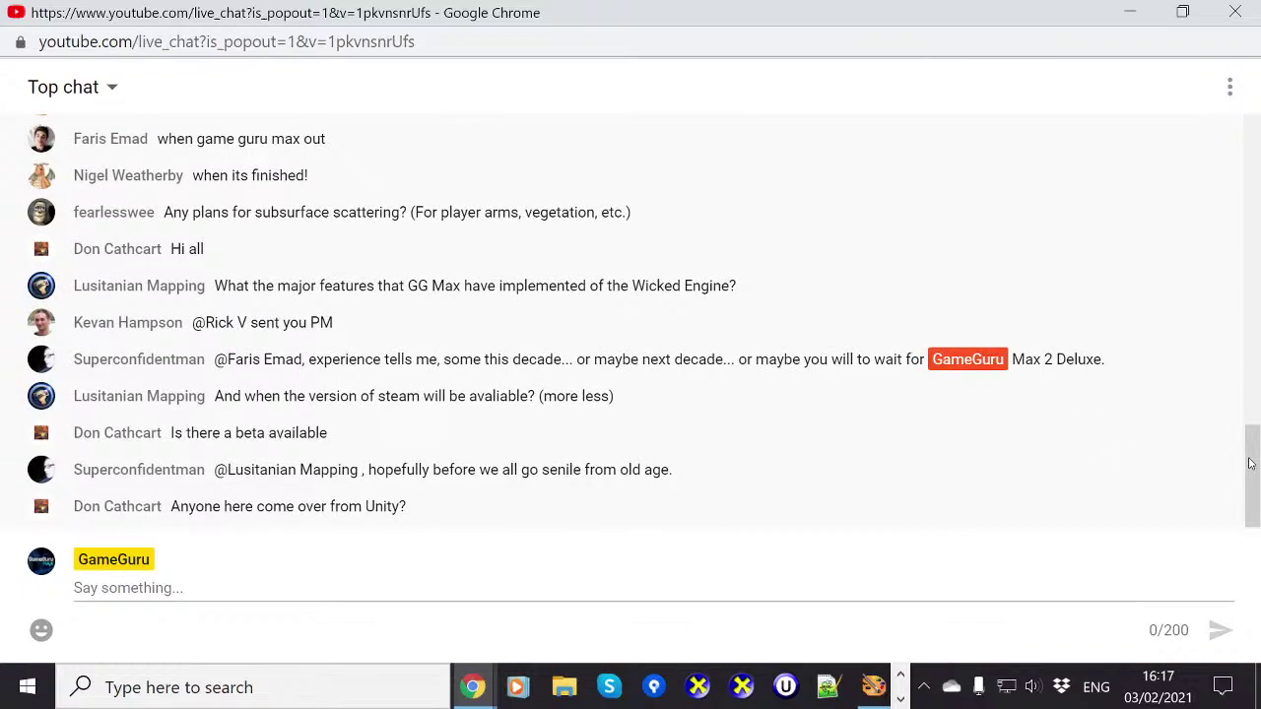
mouse_move(1253, 468)
mouse_down()
mouse_move(1250, 454)
mouse_move(1245, 474)
mouse_up()
drag(1254, 472, 1254, 471)
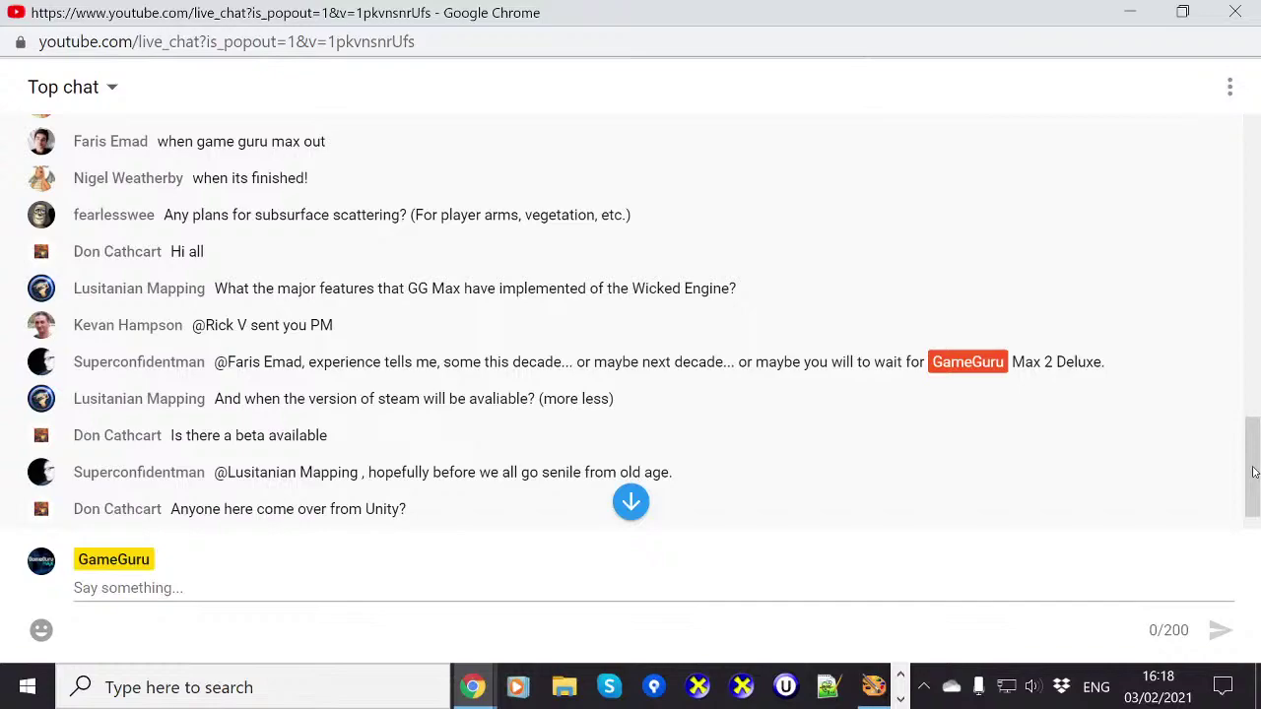
drag(1254, 472, 1256, 481)
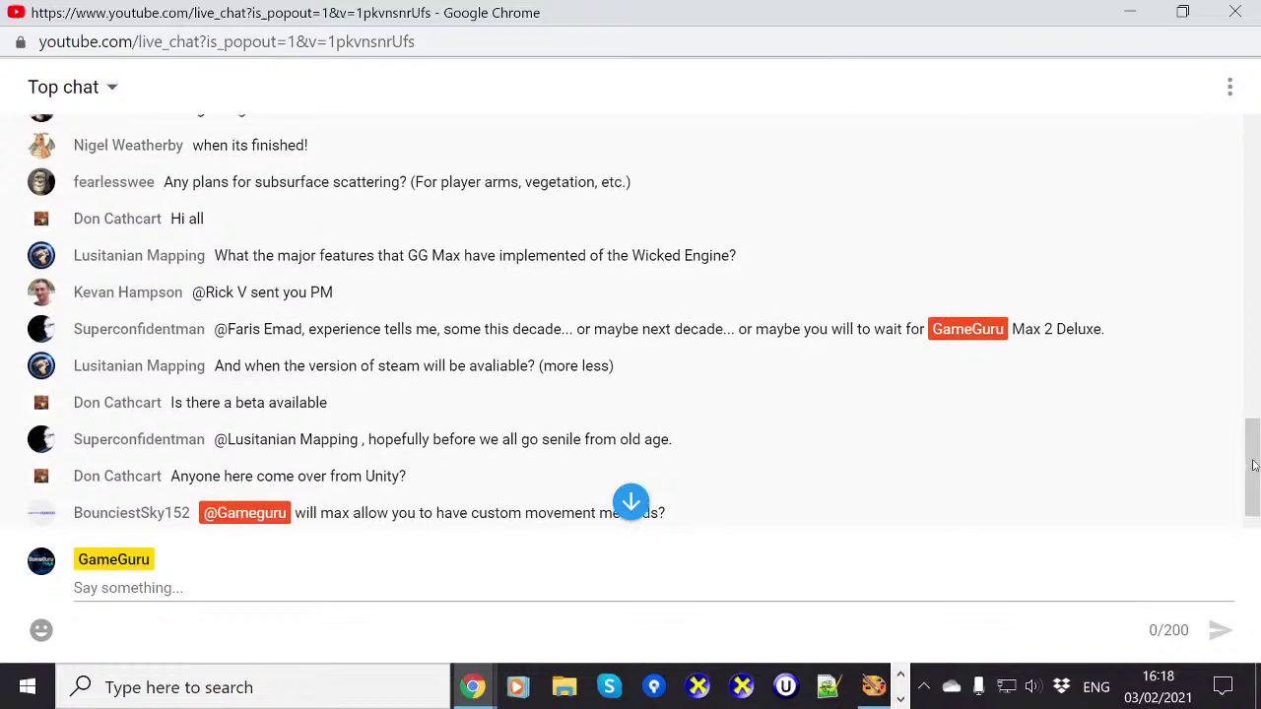
scroll(1255, 465, down, 2)
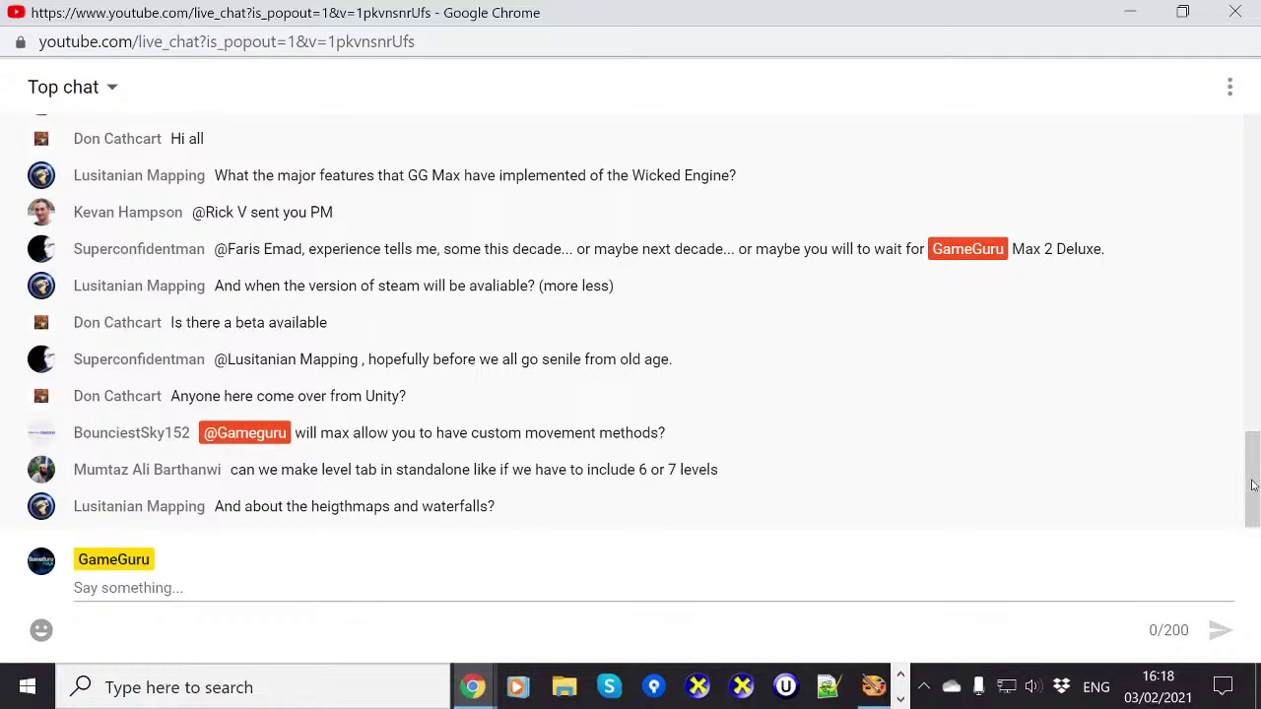
scroll(1253, 484, up, 1)
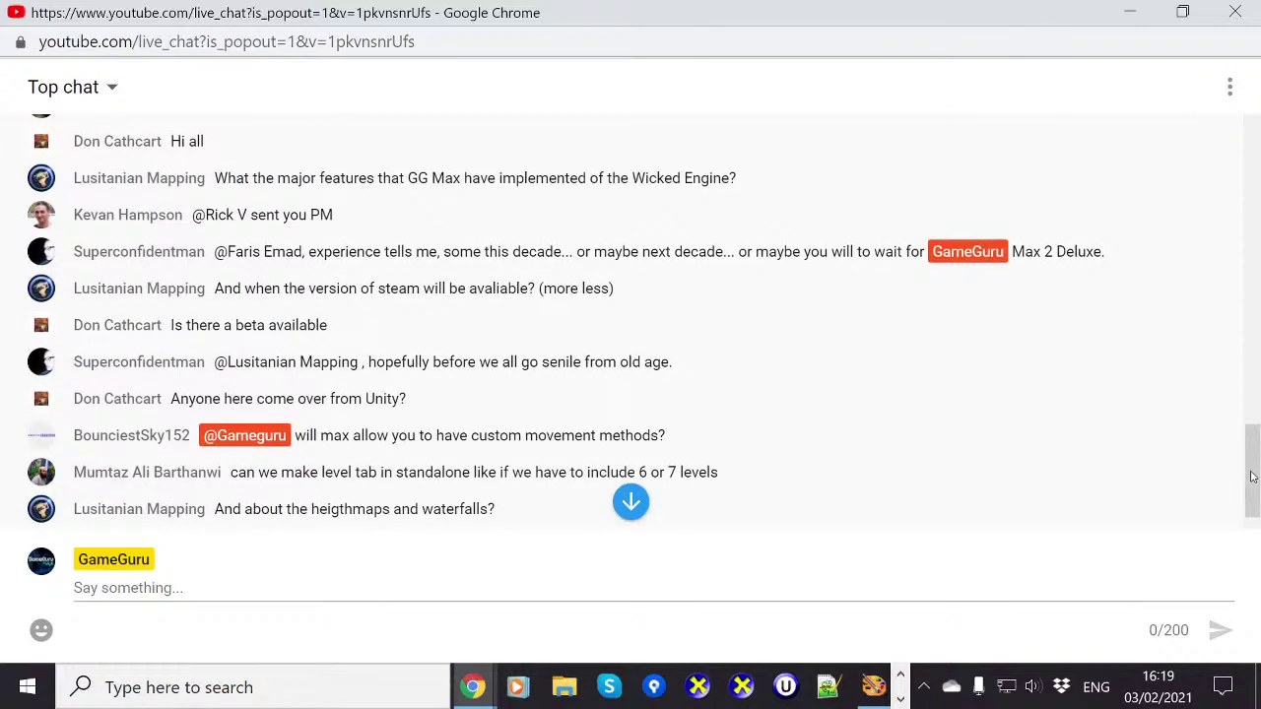
scroll(1253, 480, down, 1)
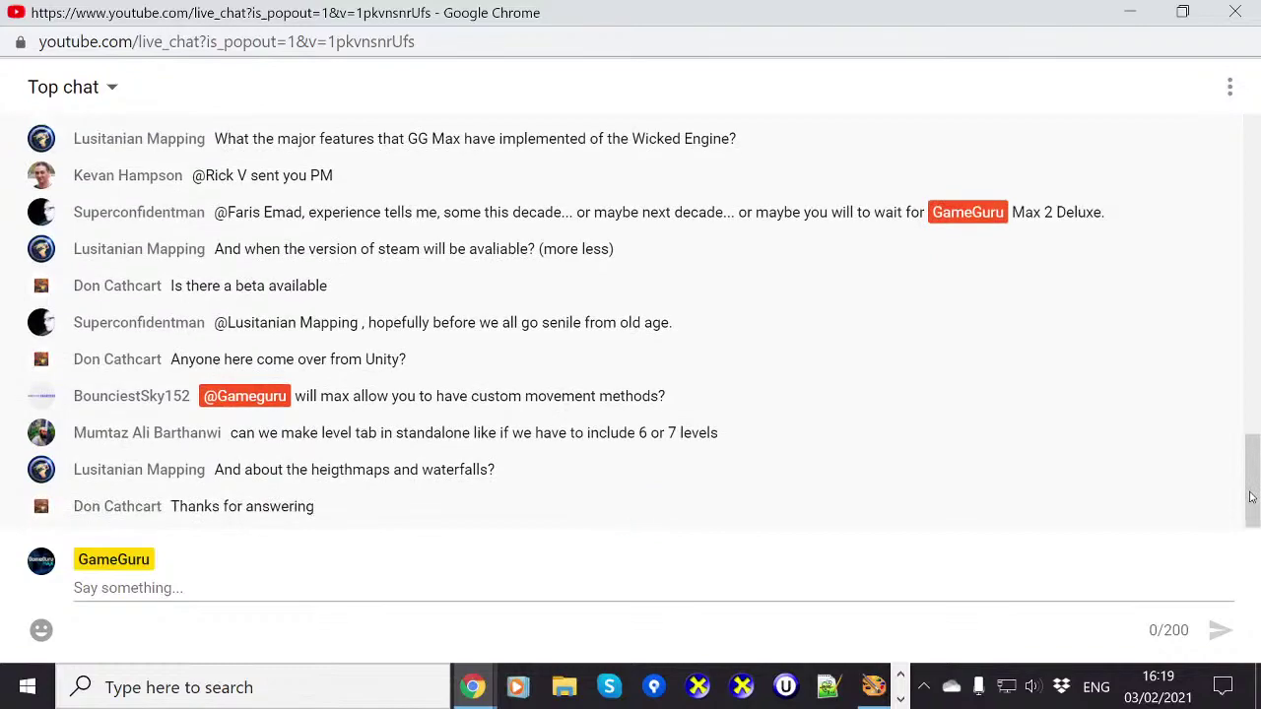